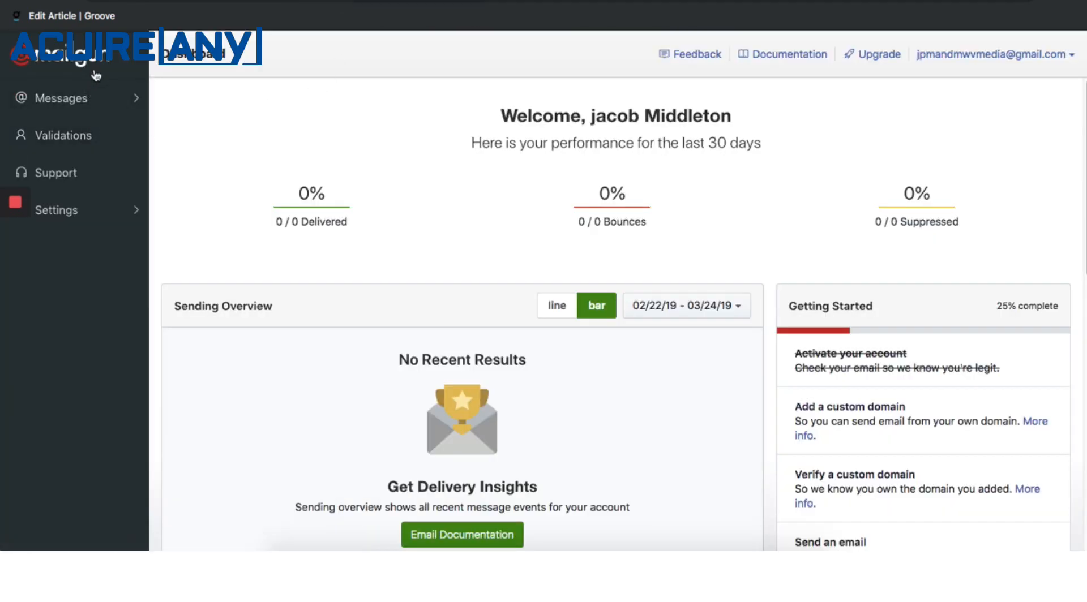
- Open the domains list in Mailgun's message section and start adding a new domain
{"action": "left_click", "coordinate": [93, 99]}
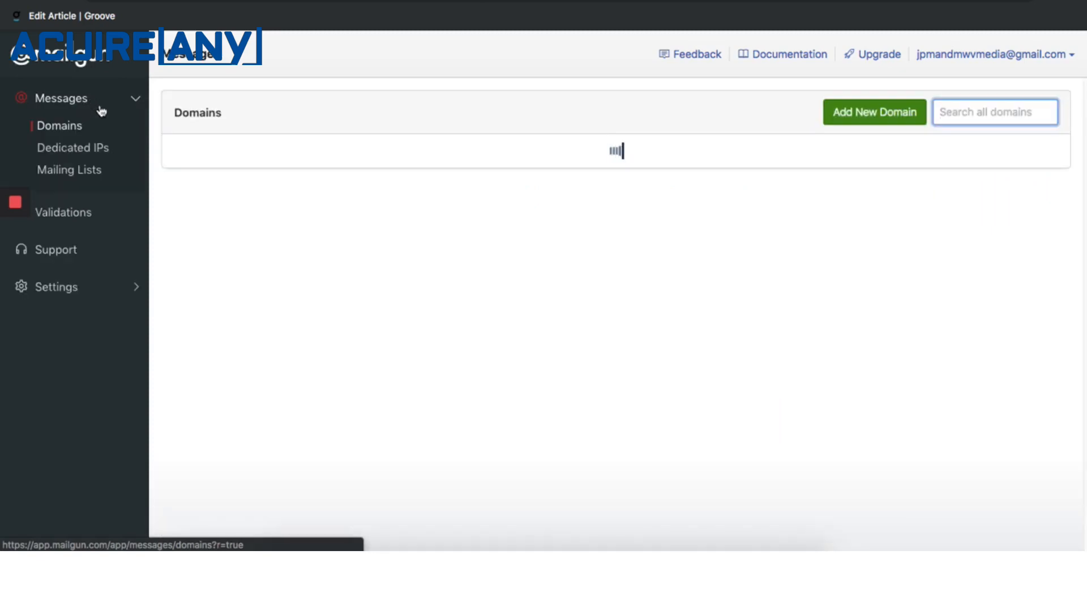
{"action": "left_click", "coordinate": [74, 130]}
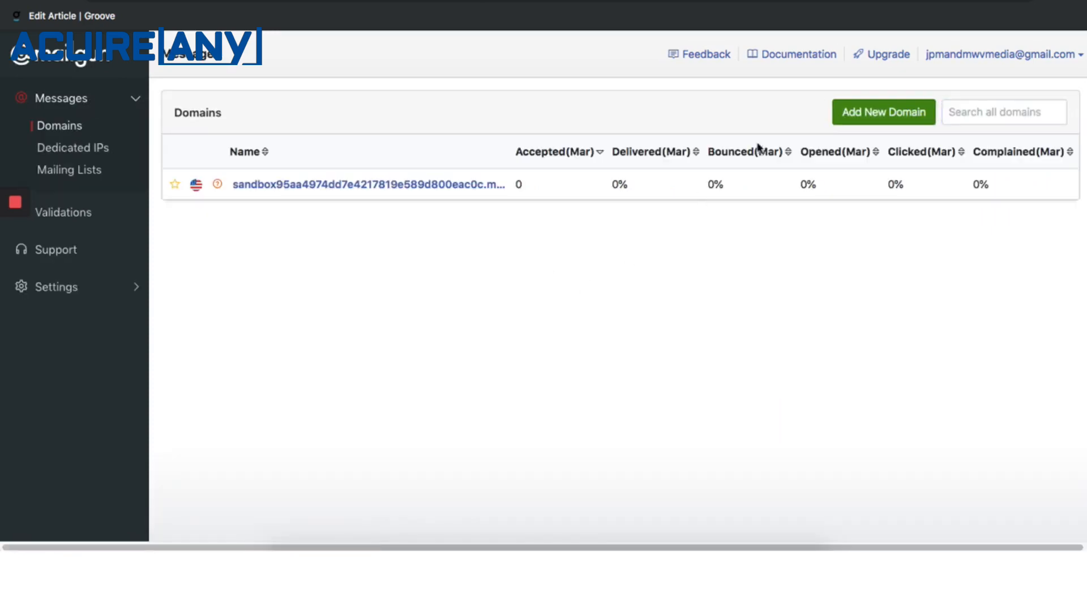
{"action": "left_click", "coordinate": [864, 115]}
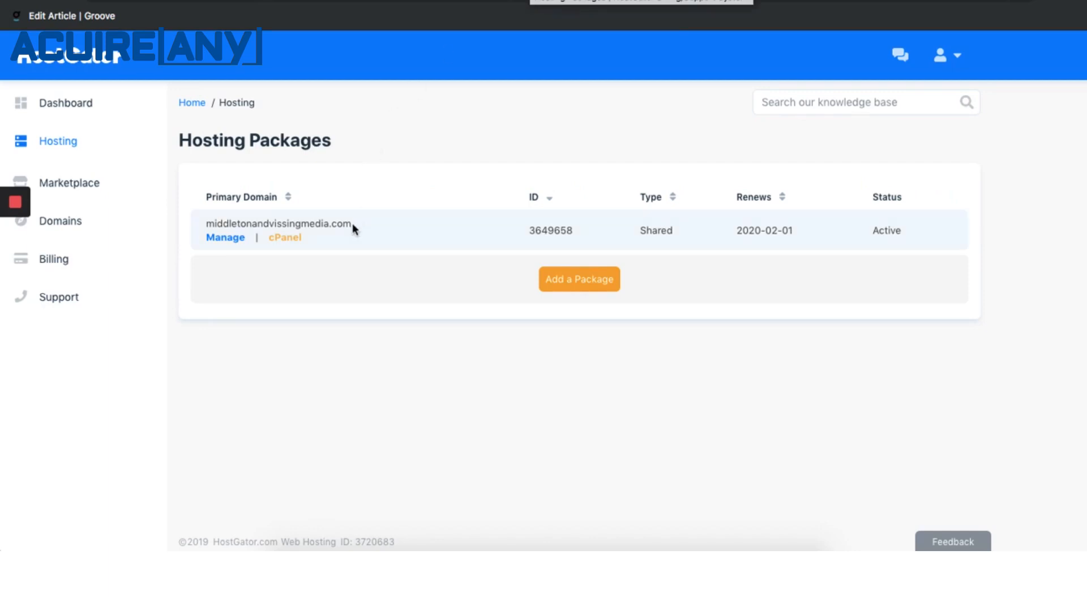
- Copy the primary domain middletonandvissingmedia.com from the HostGator hosting packages and return to Mailgun's new-domain form
{"action": "left_click_drag", "start_coordinate": [352, 223], "coordinate": [209, 227]}
{"action": "key", "text": "super+c"}
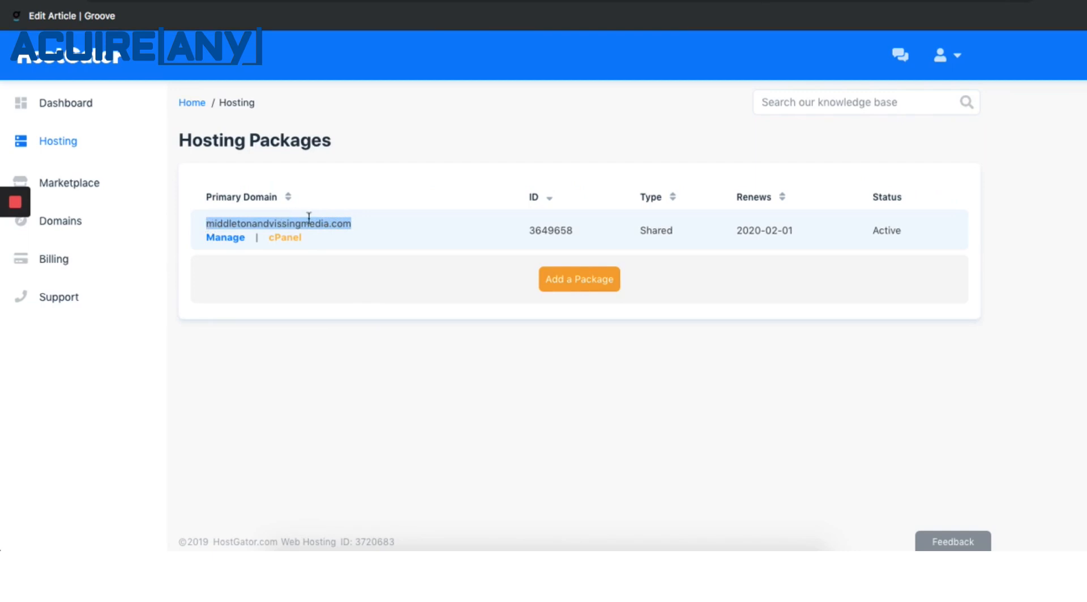
{"action": "left_click", "coordinate": [358, 0]}
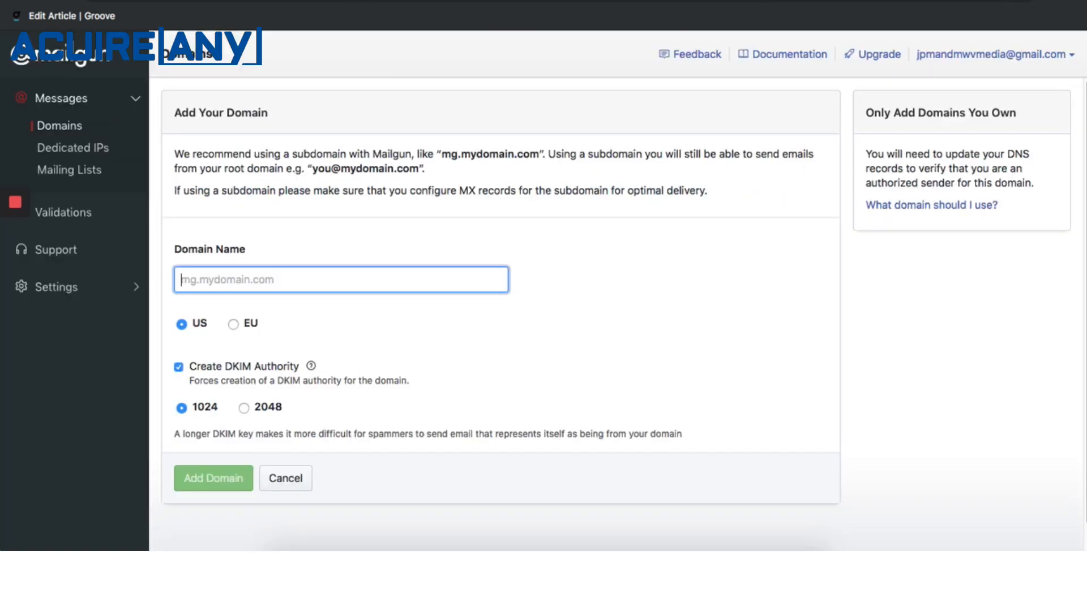
- Add replies.middletonandvissingmedia.com as a new sending domain, using the copied domain after the "replies." prefix
{"action": "left_click", "coordinate": [234, 281]}
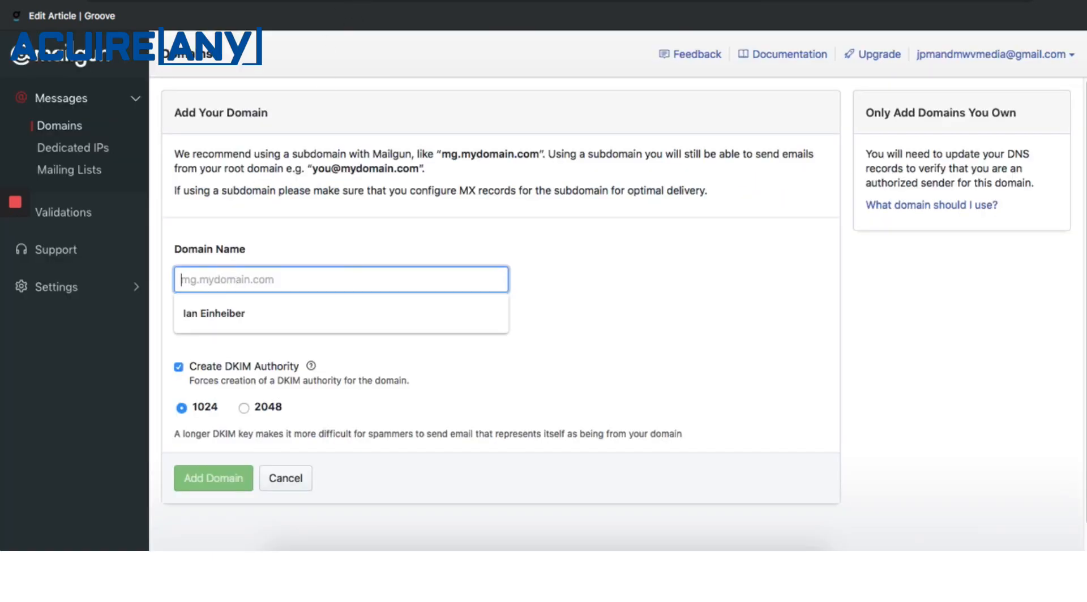
{"action": "type", "text": "replies"}
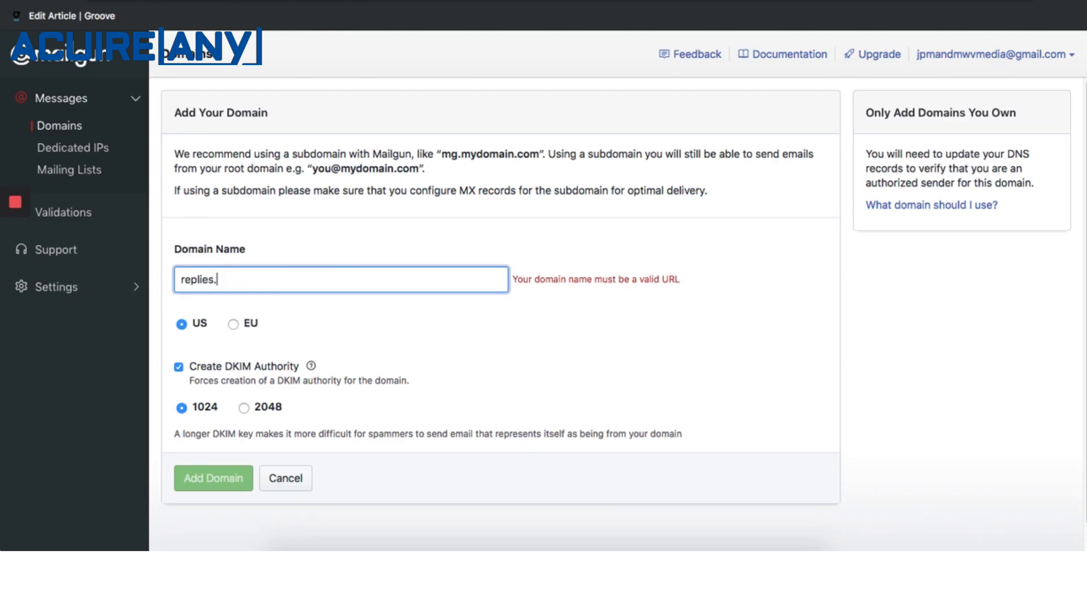
{"action": "type", "text": "."}
{"action": "key", "text": "super+v"}
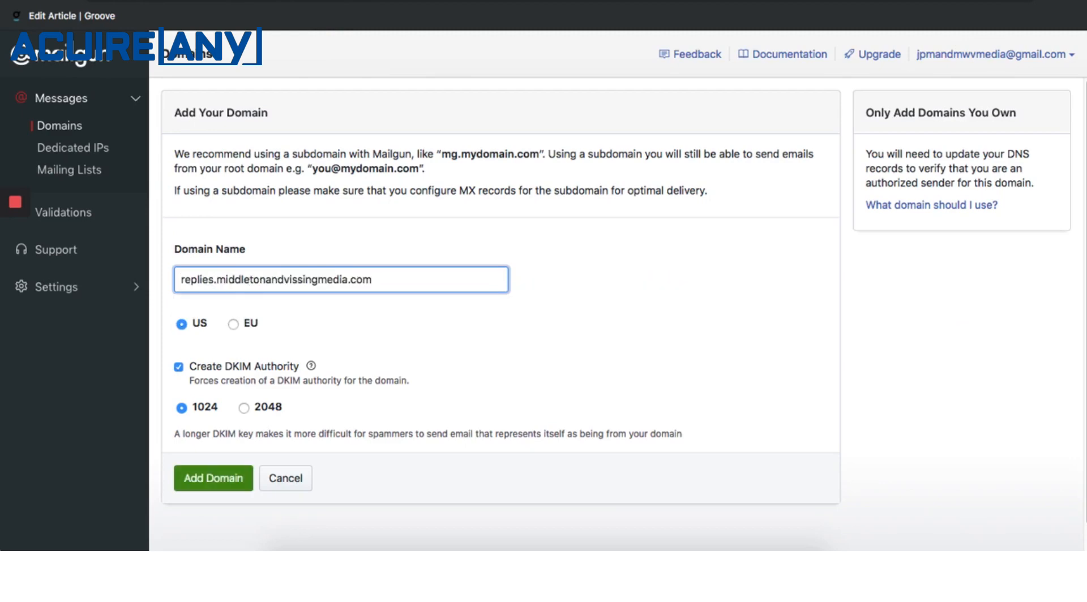
{"action": "left_click", "coordinate": [223, 483]}
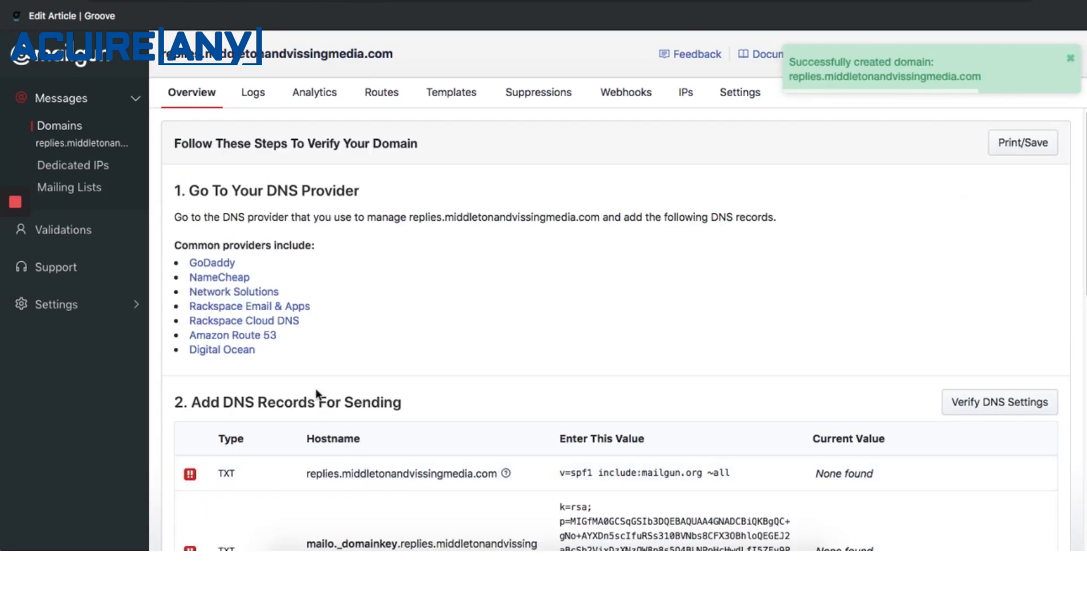
- Look over the DNS records required for the new domain and open the HostGator package's cPanel
{"action": "scroll", "coordinate": [450, 274], "scroll_direction": "down", "scroll_amount": 4}
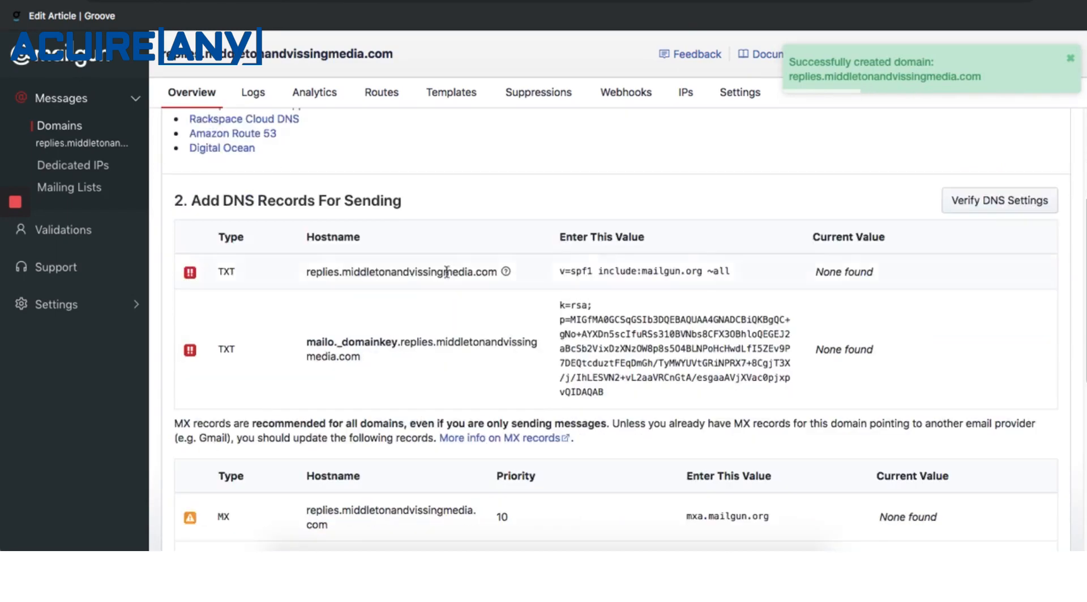
{"action": "scroll", "coordinate": [448, 275], "scroll_direction": "down", "scroll_amount": 2}
{"action": "scroll", "coordinate": [447, 269], "scroll_direction": "up", "scroll_amount": 1}
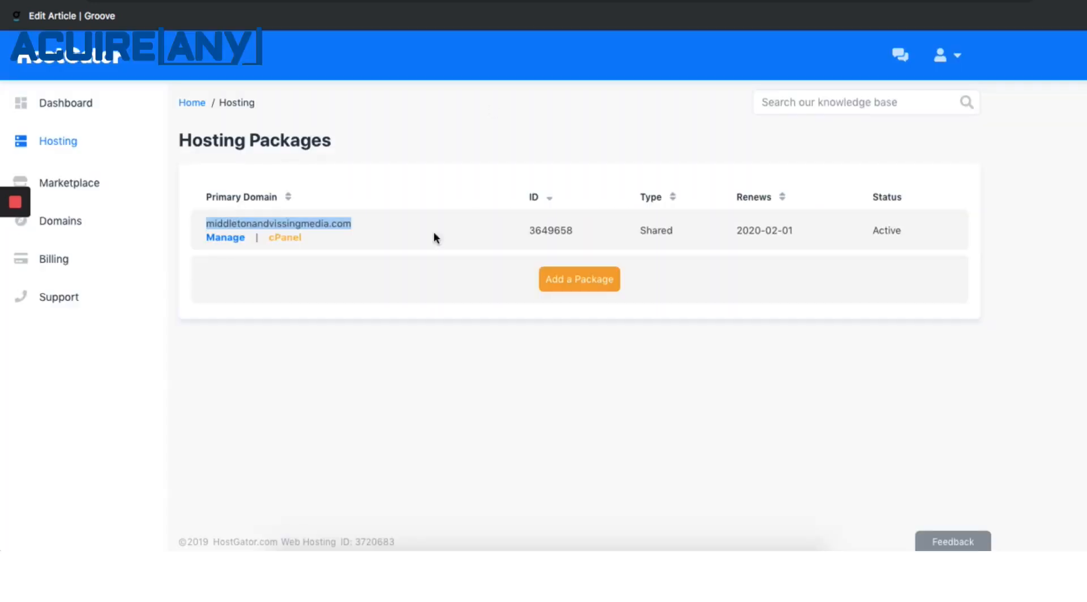
{"action": "left_click", "coordinate": [375, 329]}
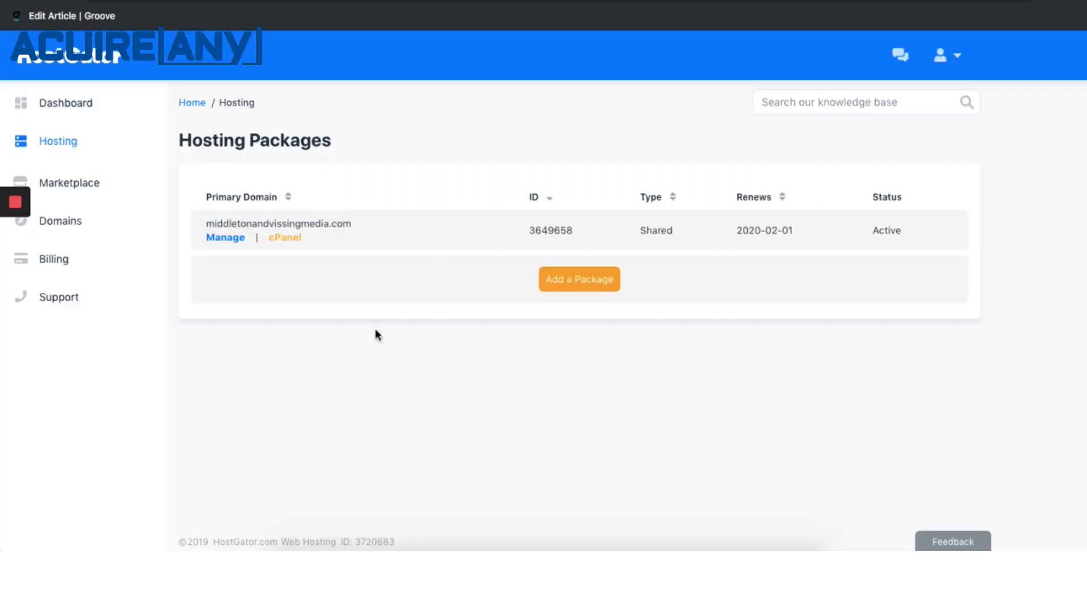
{"action": "left_click", "coordinate": [286, 239]}
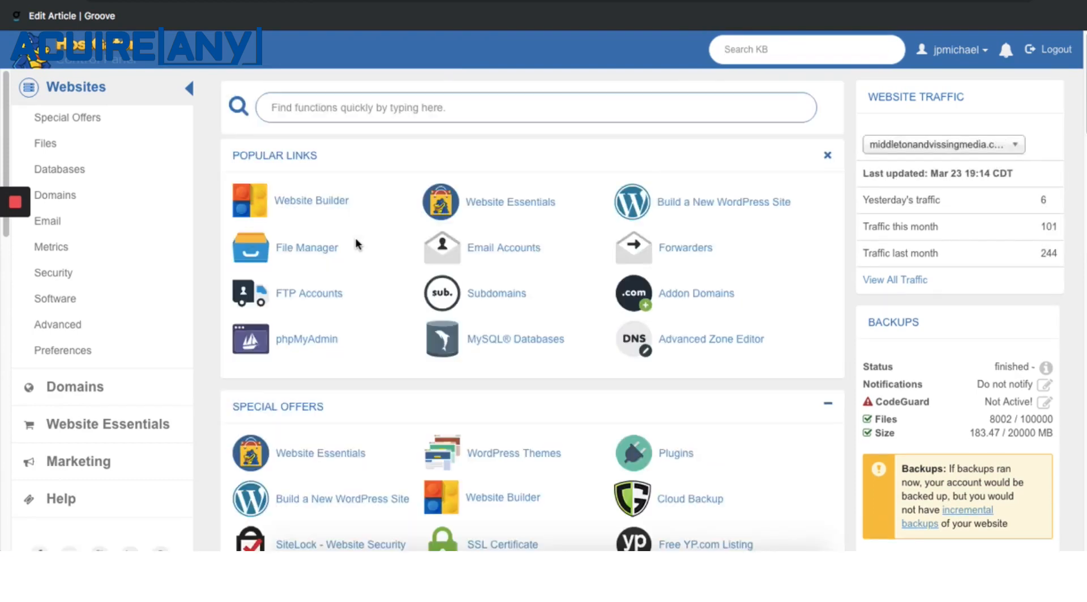
- Open the Subdomains tool from the domain tools in cPanel
{"action": "scroll", "coordinate": [530, 189], "scroll_direction": "down", "scroll_amount": 3}
{"action": "scroll", "coordinate": [547, 189], "scroll_direction": "down", "scroll_amount": 9}
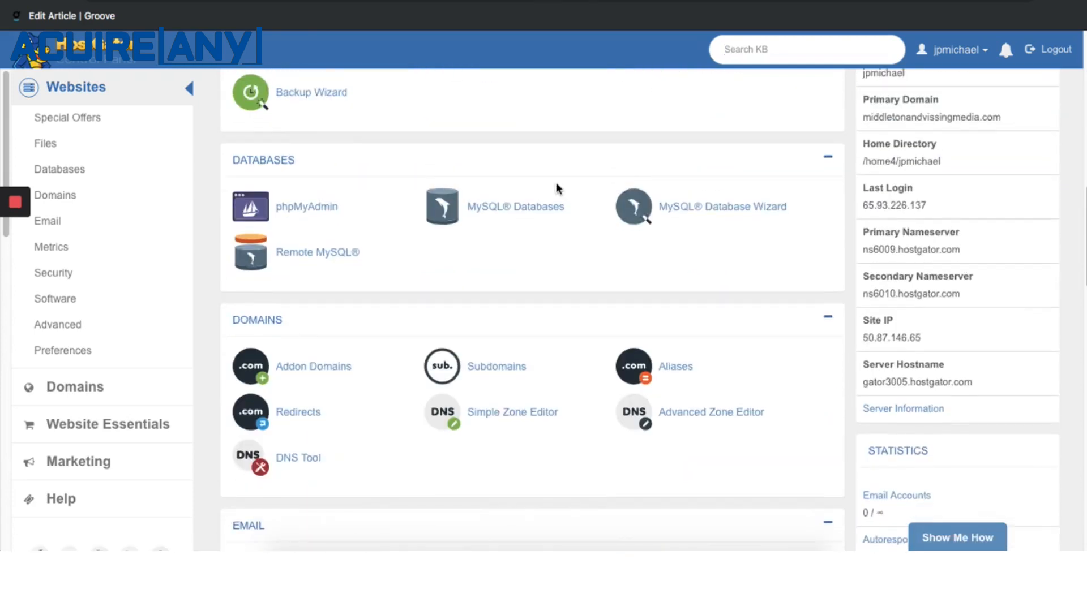
{"action": "left_click", "coordinate": [564, 206]}
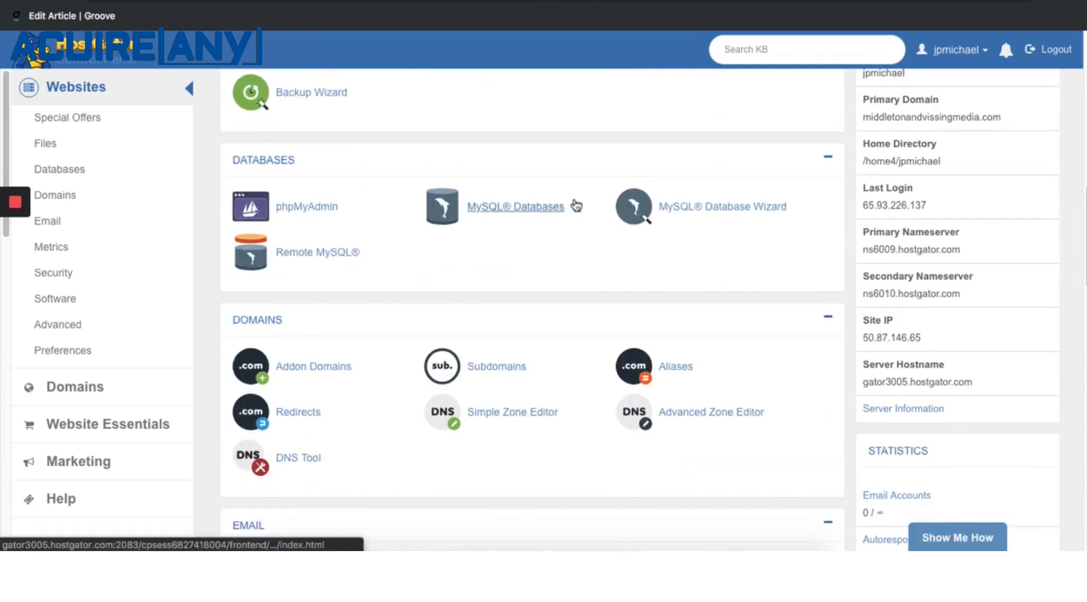
{"action": "left_click", "coordinate": [499, 369]}
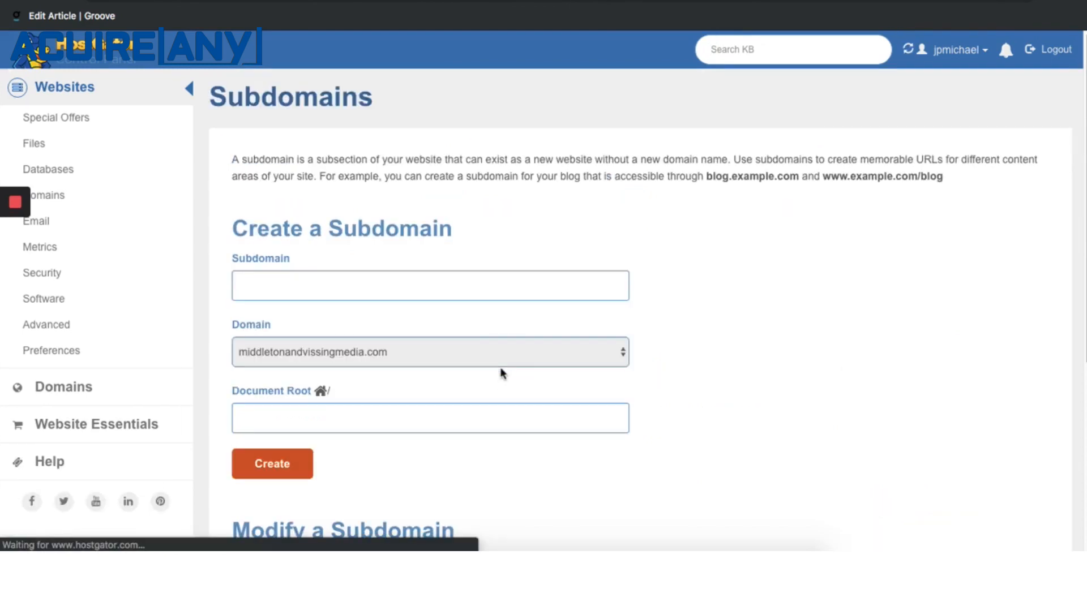
- Copy the full domain name from Mailgun and create a cPanel subdomain named replies.middletonandvissingmedia.com under middletonandvissingmedia.com
{"action": "left_click", "coordinate": [376, 292]}
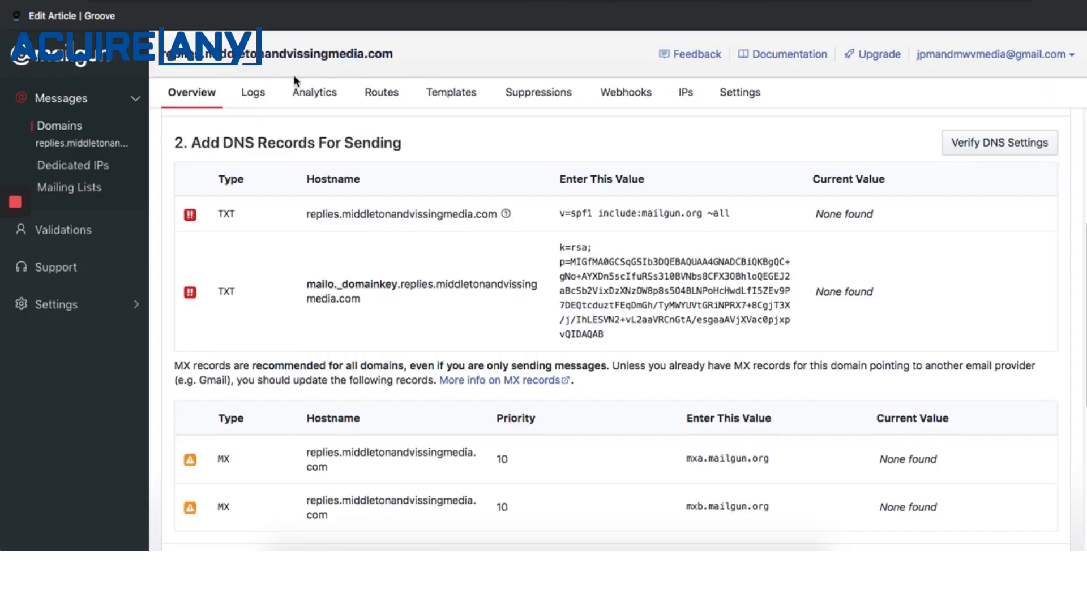
{"action": "left_click_drag", "start_coordinate": [391, 54], "coordinate": [163, 53]}
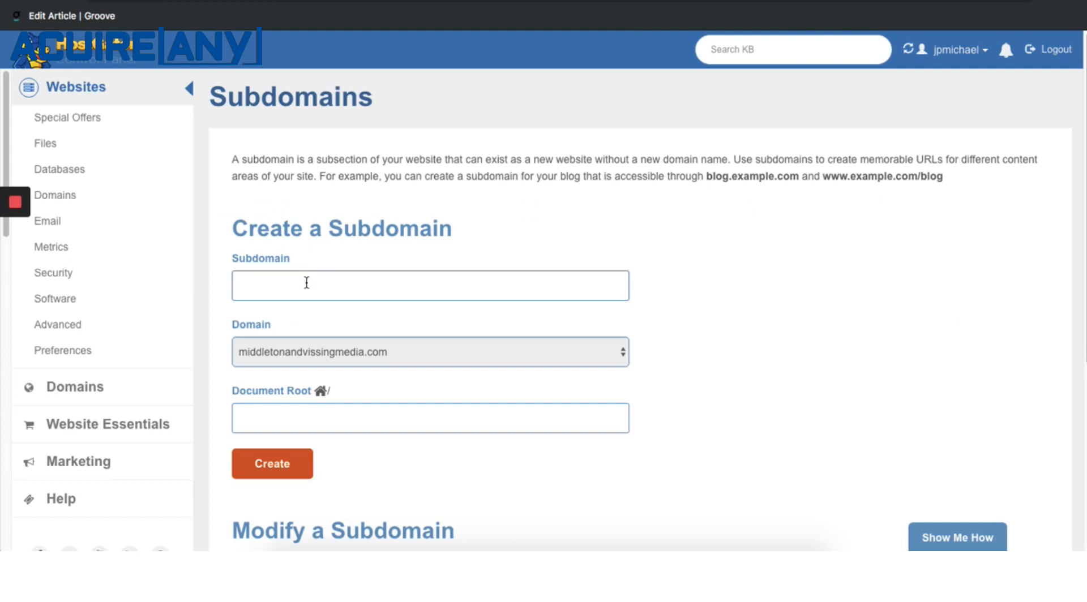
{"action": "type", "text": "replies.middletonandvissingmedia.com"}
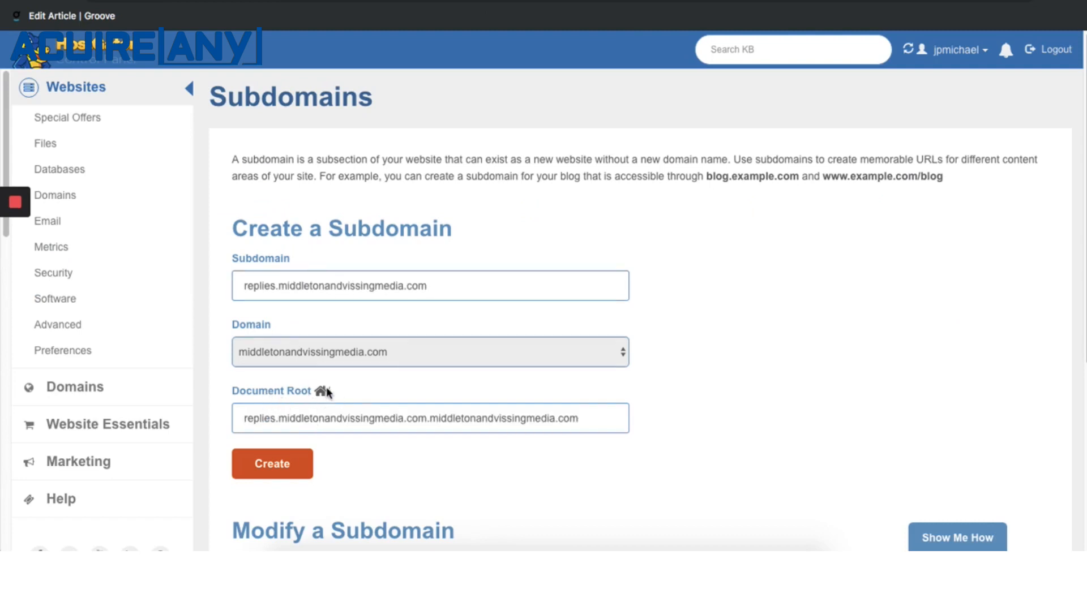
{"action": "left_click", "coordinate": [279, 470]}
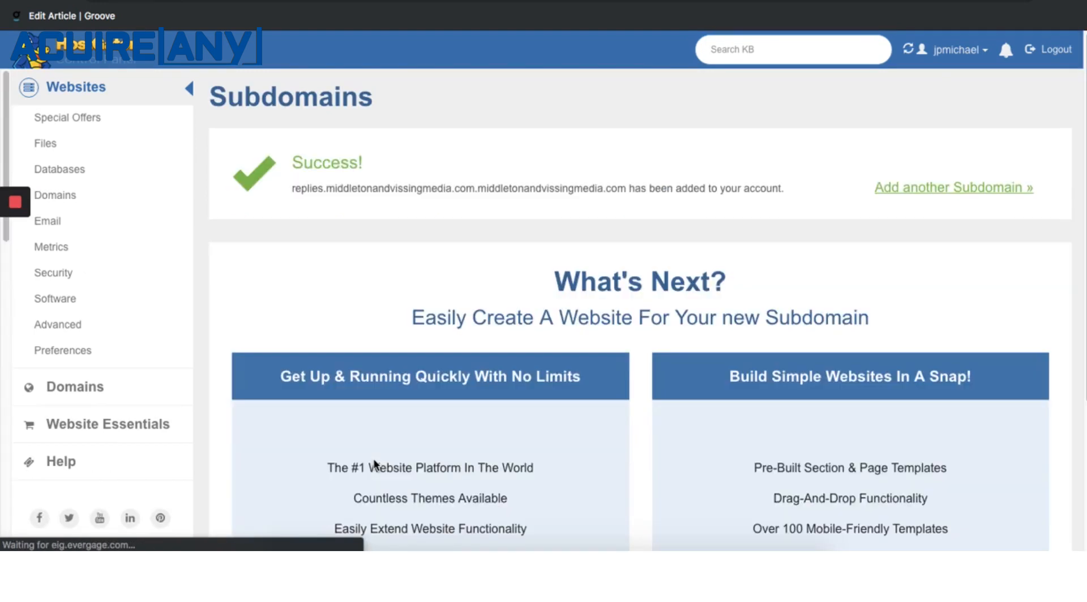
- Return to the cPanel home page, open the Advanced Zone Editor, and set the new record's type to TXT
{"action": "left_click", "coordinate": [191, 93]}
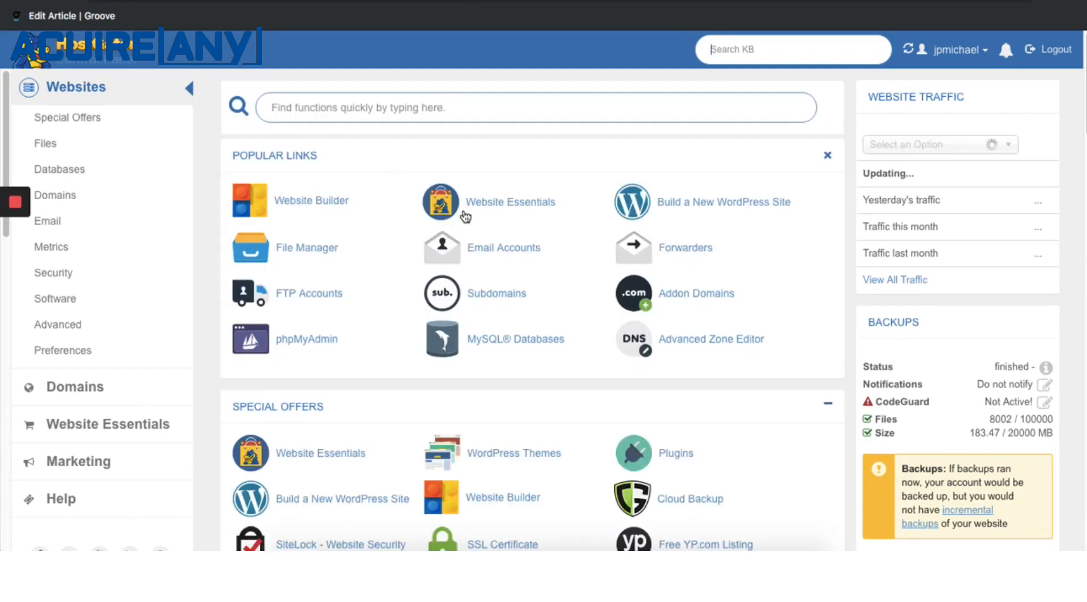
{"action": "scroll", "coordinate": [574, 173], "scroll_direction": "down", "scroll_amount": 10}
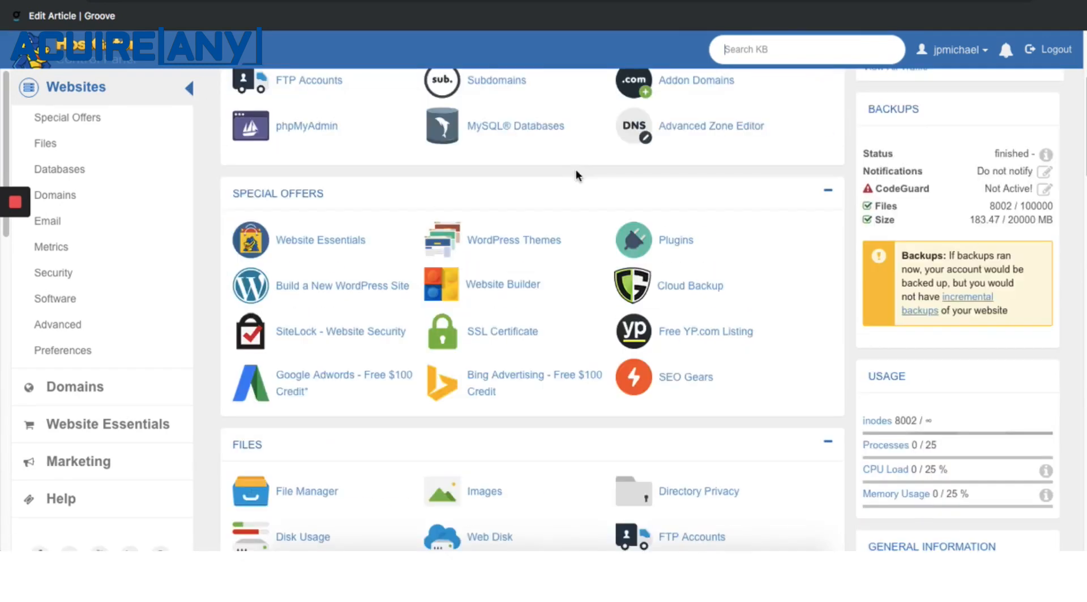
{"action": "scroll", "coordinate": [567, 226], "scroll_direction": "down", "scroll_amount": 5}
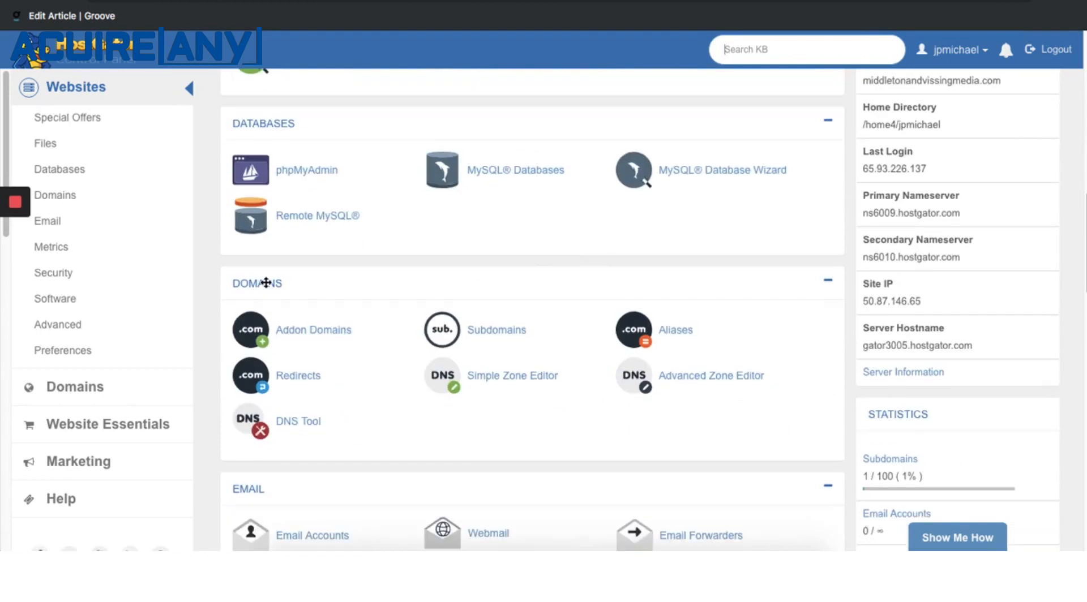
{"action": "left_click", "coordinate": [726, 383]}
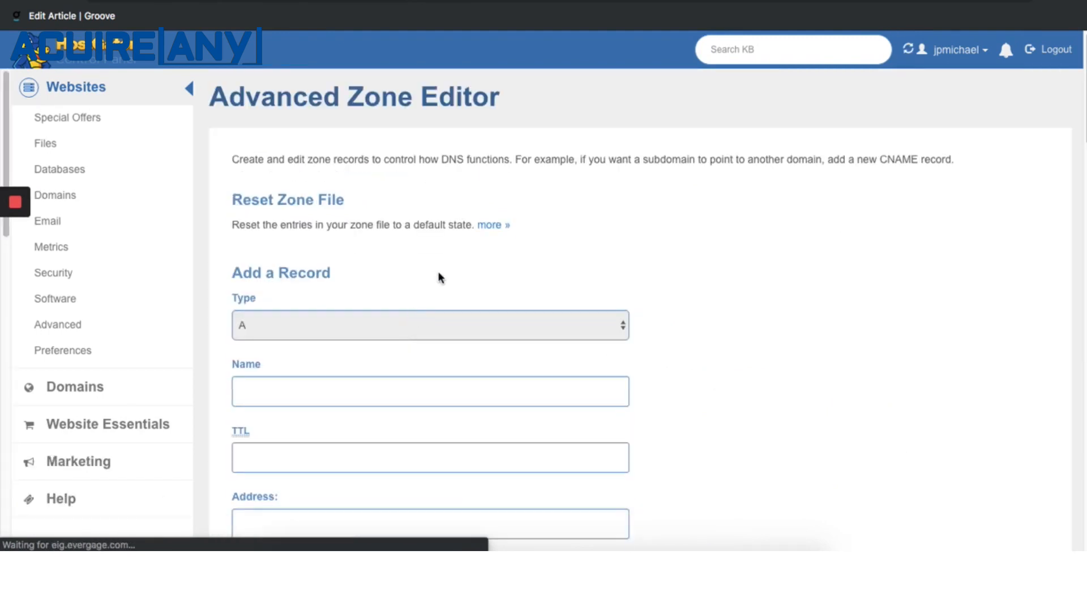
{"action": "scroll", "coordinate": [440, 277], "scroll_direction": "down", "scroll_amount": 3}
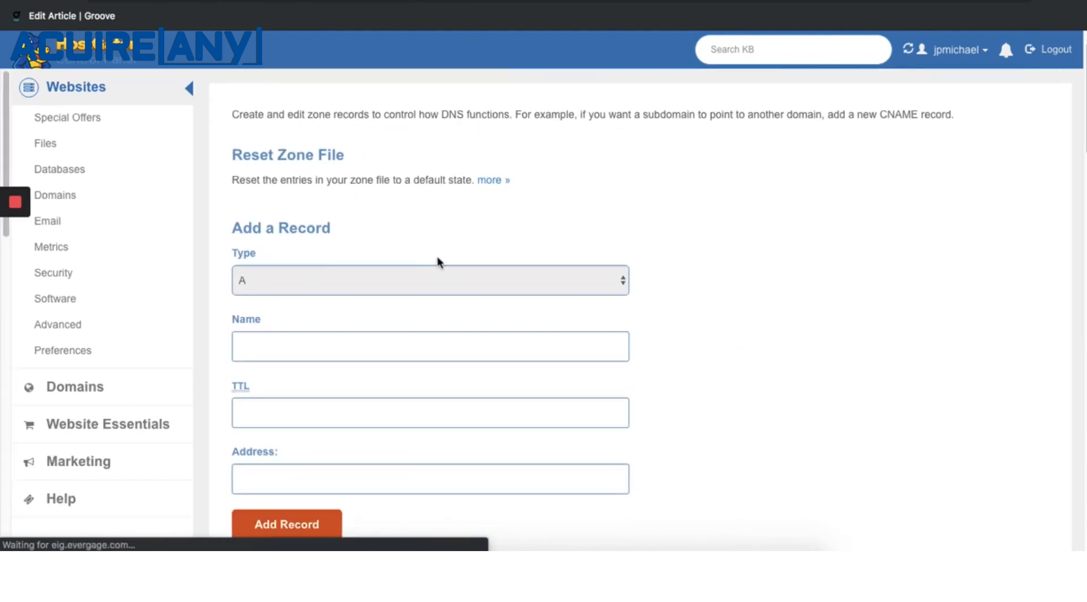
{"action": "left_click", "coordinate": [283, 276]}
{"action": "left_click", "coordinate": [267, 337]}
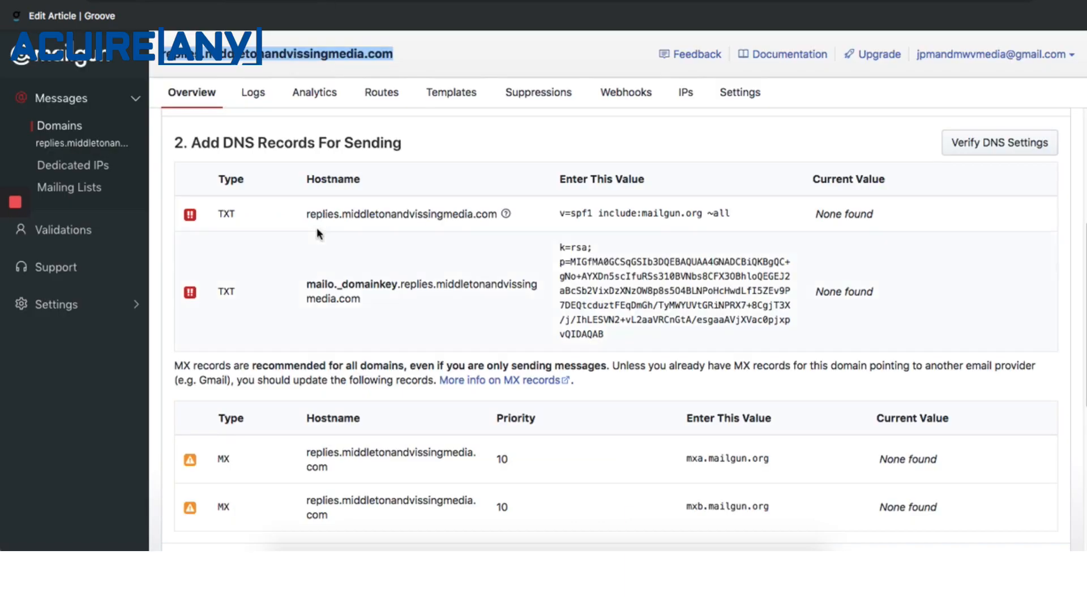
- Name the record "replies.middletonandvissingmedia.com." using the hostname of Mailgun's first TXT record, and set its TTL to 1
{"action": "left_click", "coordinate": [310, 216]}
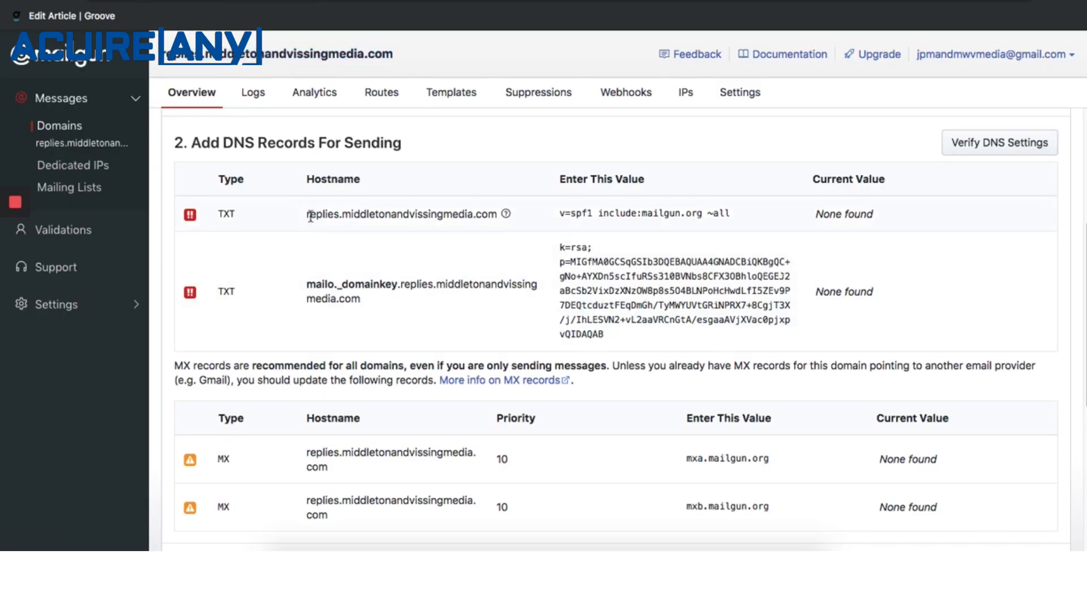
{"action": "left_click_drag", "start_coordinate": [309, 214], "coordinate": [494, 213]}
{"action": "key", "text": "ctrl+c"}
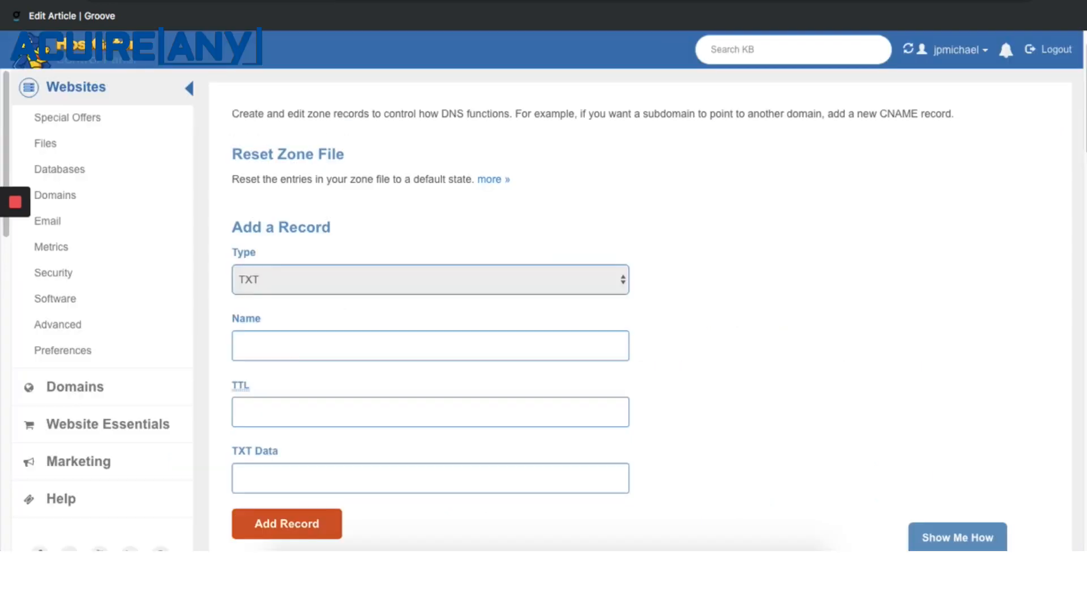
{"action": "left_click", "coordinate": [278, 348]}
{"action": "key", "text": "ctrl+v"}
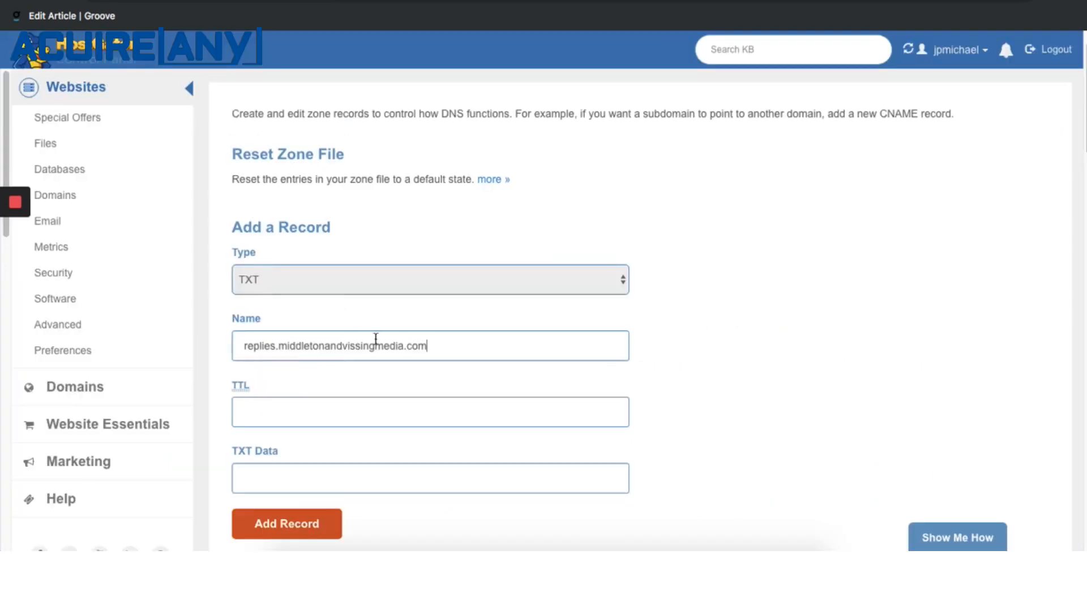
{"action": "type", "text": "."}
{"action": "key", "text": "Tab"}
{"action": "left_click", "coordinate": [440, 346]}
{"action": "key", "text": "Left"}
{"action": "left_click", "coordinate": [366, 413]}
{"action": "key", "text": "Tab"}
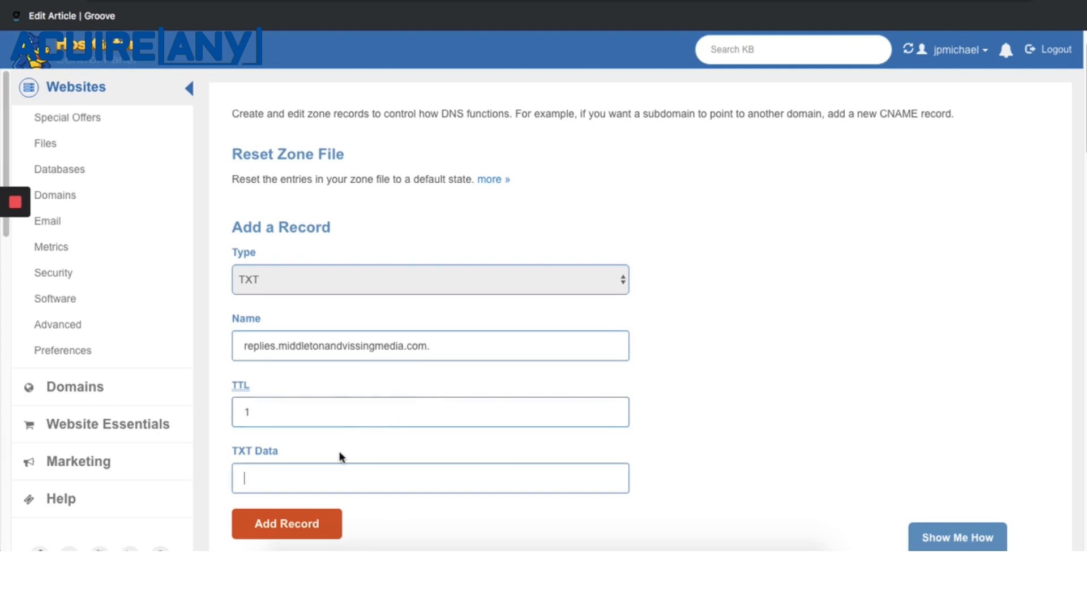
- Copy the value "v=spf1 include:mailgun.org ~all" from Mailgun into the record's TXT data and add the record
{"action": "left_click", "coordinate": [274, 2]}
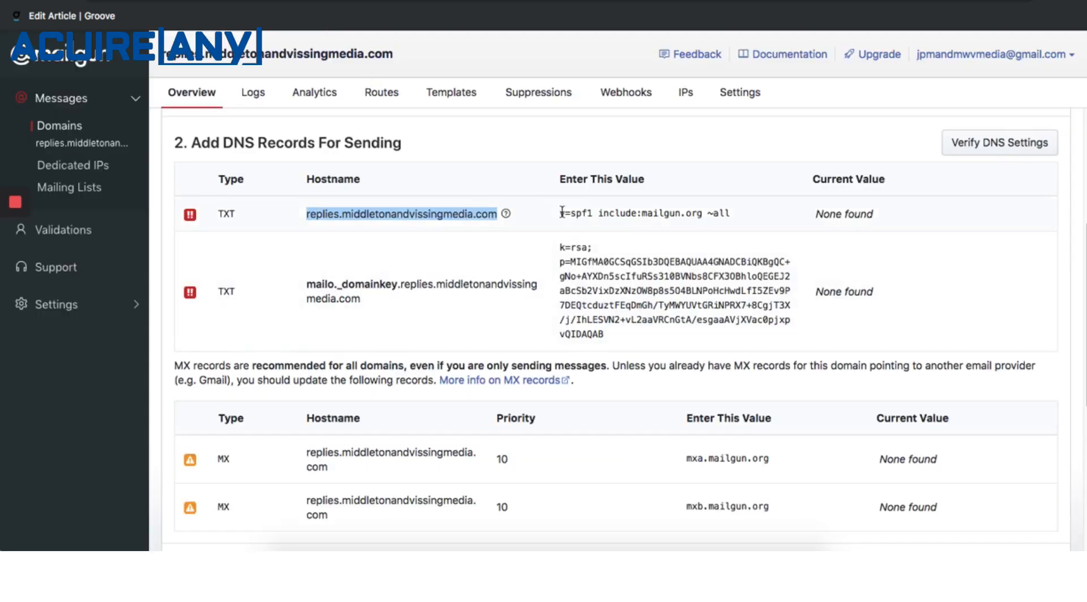
{"action": "left_click_drag", "start_coordinate": [559, 213], "coordinate": [729, 213]}
{"action": "key", "text": "ctrl+c"}
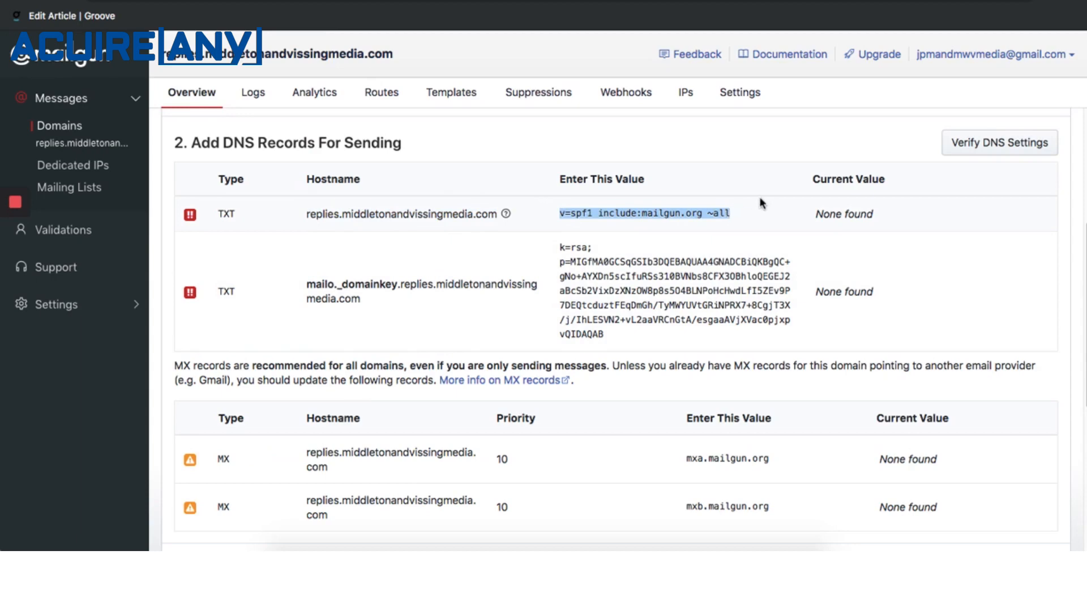
{"action": "left_click", "coordinate": [407, 2]}
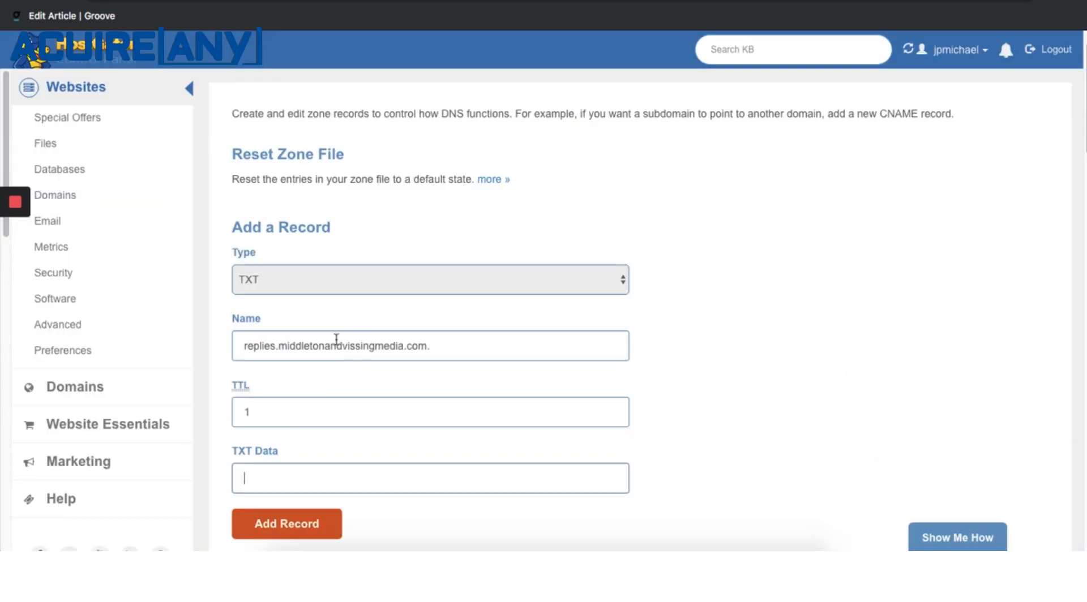
{"action": "left_click", "coordinate": [270, 473]}
{"action": "key", "text": "ctrl+v"}
{"action": "scroll", "coordinate": [588, 378], "scroll_direction": "down", "scroll_amount": 1}
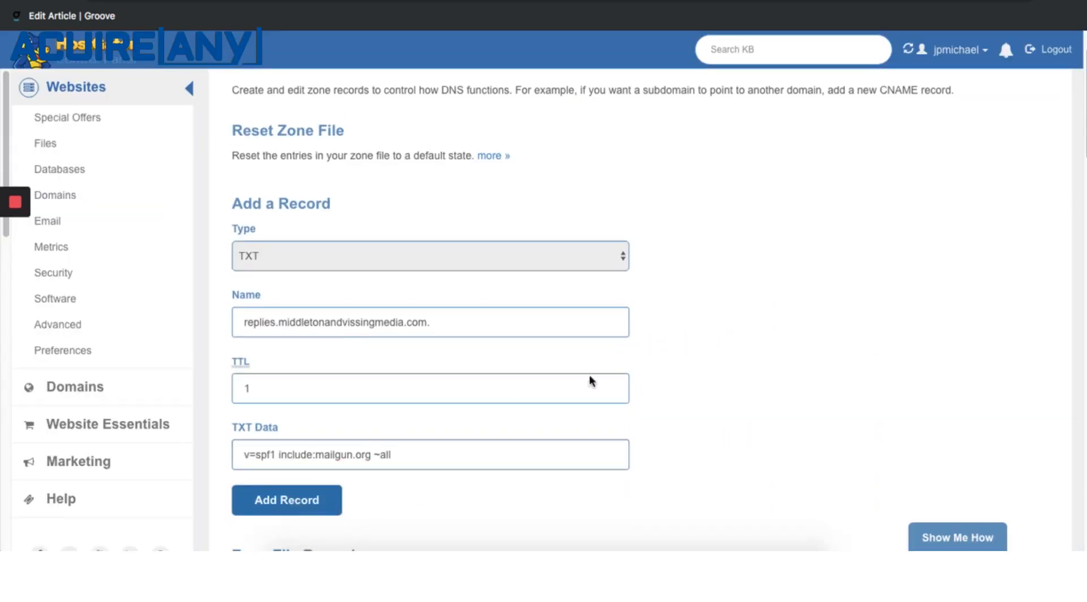
{"action": "left_click", "coordinate": [317, 502]}
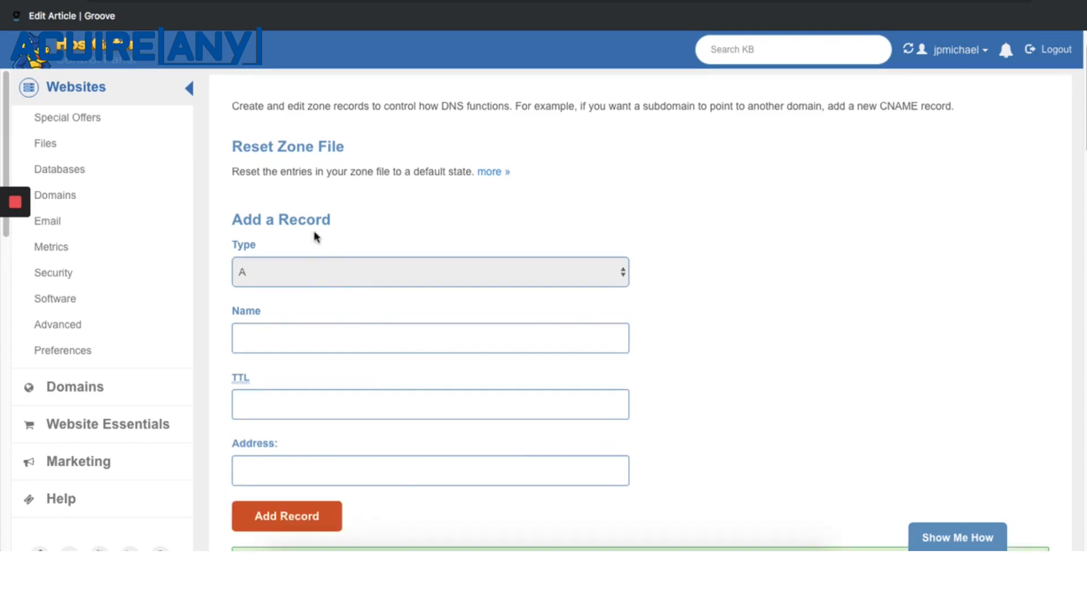
- Start another TXT record named "mailo._domainkey.replies.middletonandvissingmedia.com." using the hostname of Mailgun's second TXT record, and set its TTL to 1
{"action": "left_click", "coordinate": [303, 272]}
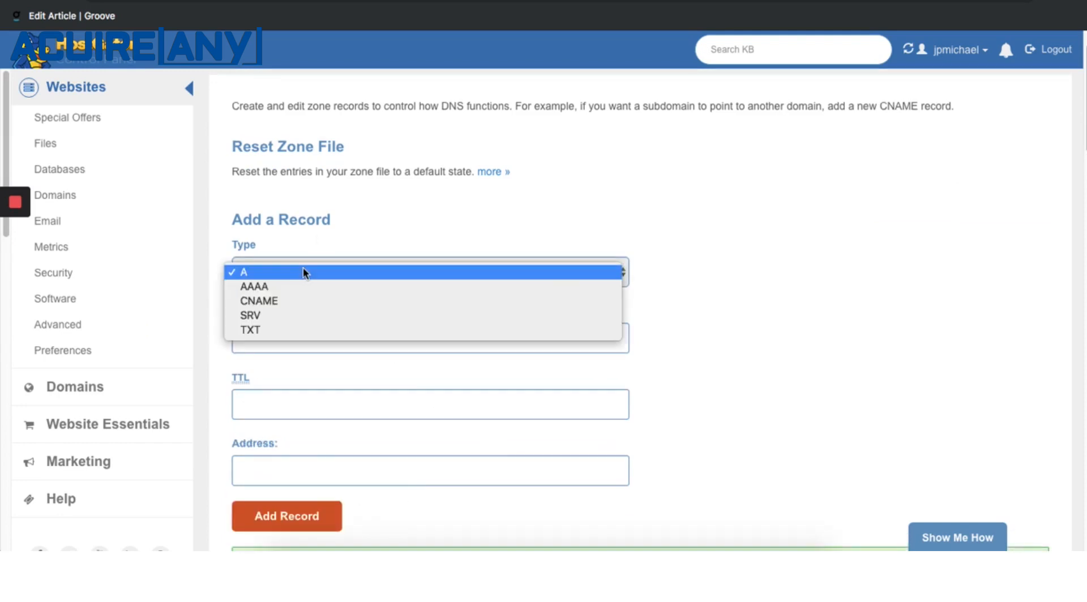
{"action": "left_click", "coordinate": [281, 330]}
{"action": "left_click", "coordinate": [295, 339]}
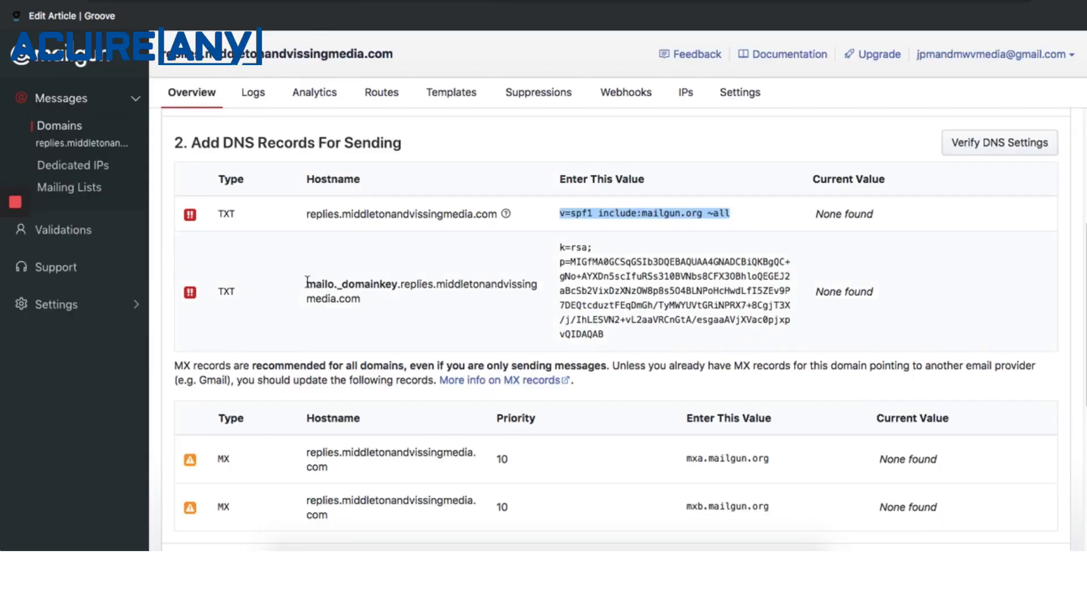
{"action": "left_click_drag", "start_coordinate": [306, 283], "coordinate": [357, 298]}
{"action": "key", "text": "super+c"}
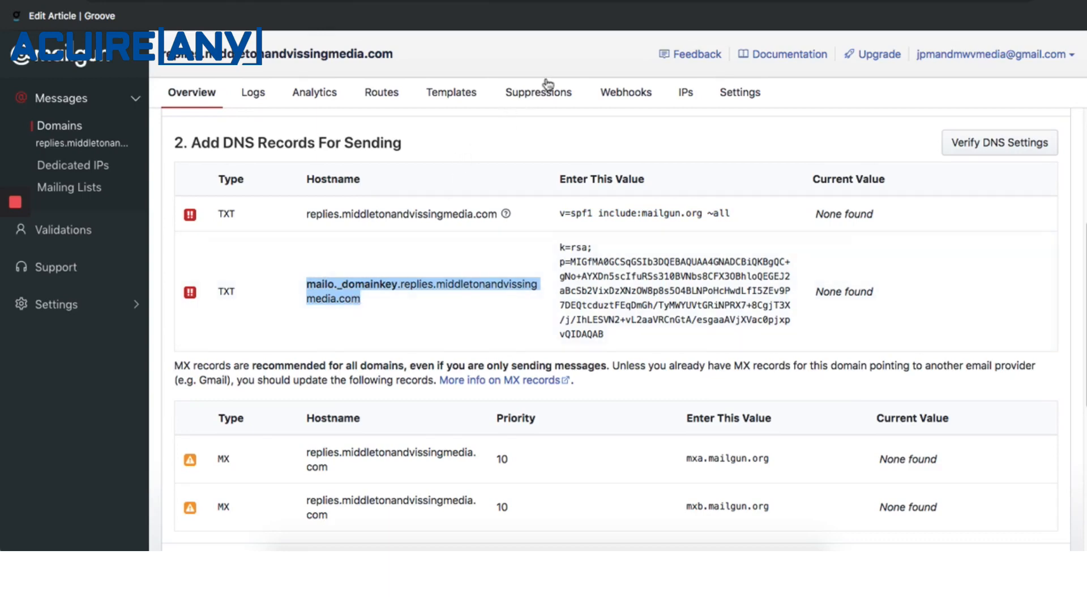
{"action": "left_click", "coordinate": [498, 3]}
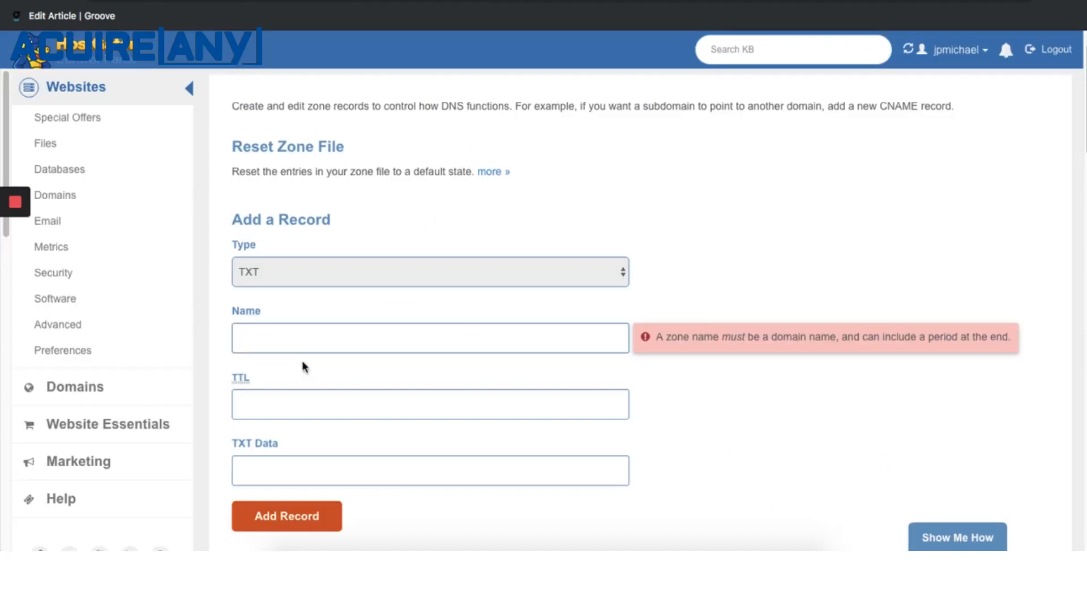
{"action": "left_click", "coordinate": [308, 340]}
{"action": "key", "text": "super+v"}
{"action": "key", "text": "Tab"}
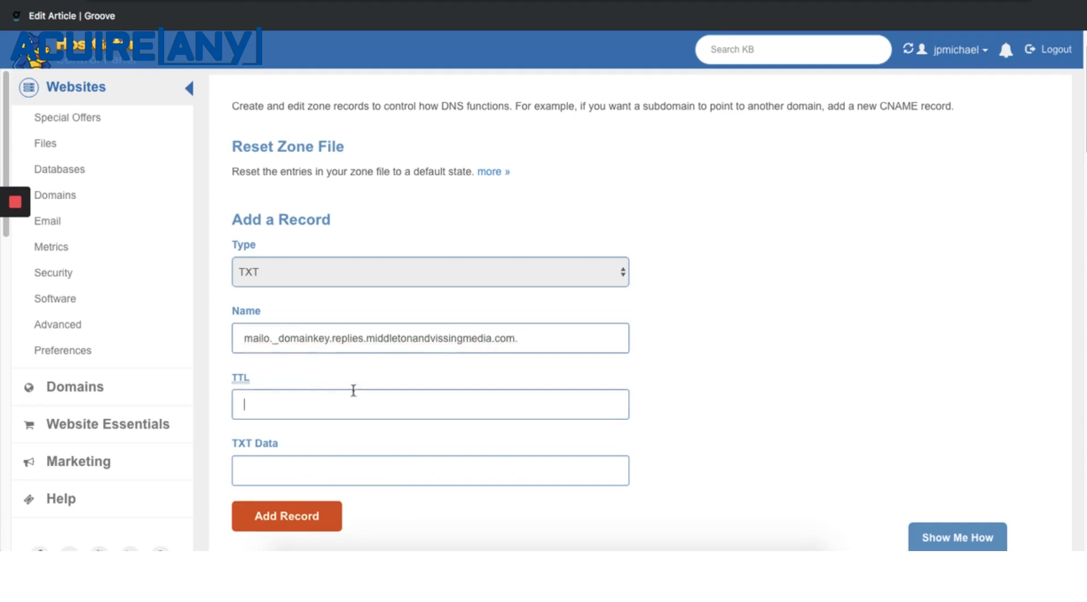
{"action": "type", "text": "1"}
- Copy the full "k=rsa" value of Mailgun's second TXT record into the TXT data and add the record
{"action": "left_click", "coordinate": [358, 4]}
{"action": "left_click", "coordinate": [562, 252]}
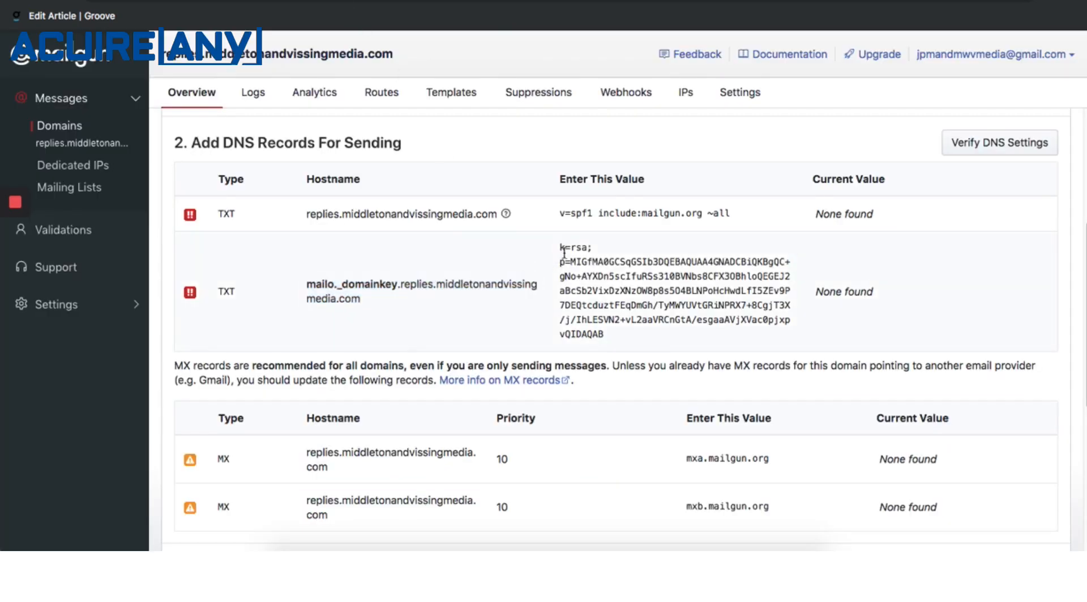
{"action": "left_click_drag", "start_coordinate": [560, 247], "coordinate": [602, 331]}
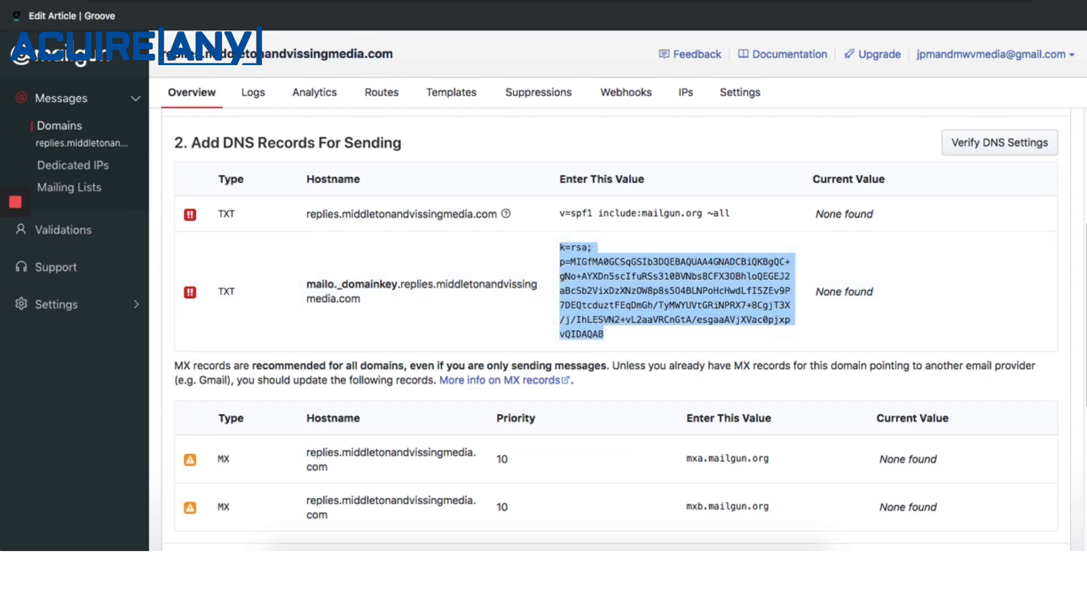
{"action": "left_click", "coordinate": [509, 3]}
{"action": "left_click", "coordinate": [324, 474]}
{"action": "type", "text": "k=rsa; p=MIGfMA0GCSqGSIb3DQEBAQUAA4GNADCBiQKBgQC+gNo+AYXDn5scIfuRSs310BVNbs8CFX3OBhloQEGEJ2aBcSb2VixDzXNzOW8p8s5O4BLNPoHcHwdLfI5ZEv9P7DEQtcduztFEqDmGh/TyMWYUVtGRiNPRX7+8CgjT3X/j/IhLESVN2+vL2aaVRCnGtA/esgaaAVjXVac0pjxpvQIDAQAB"}
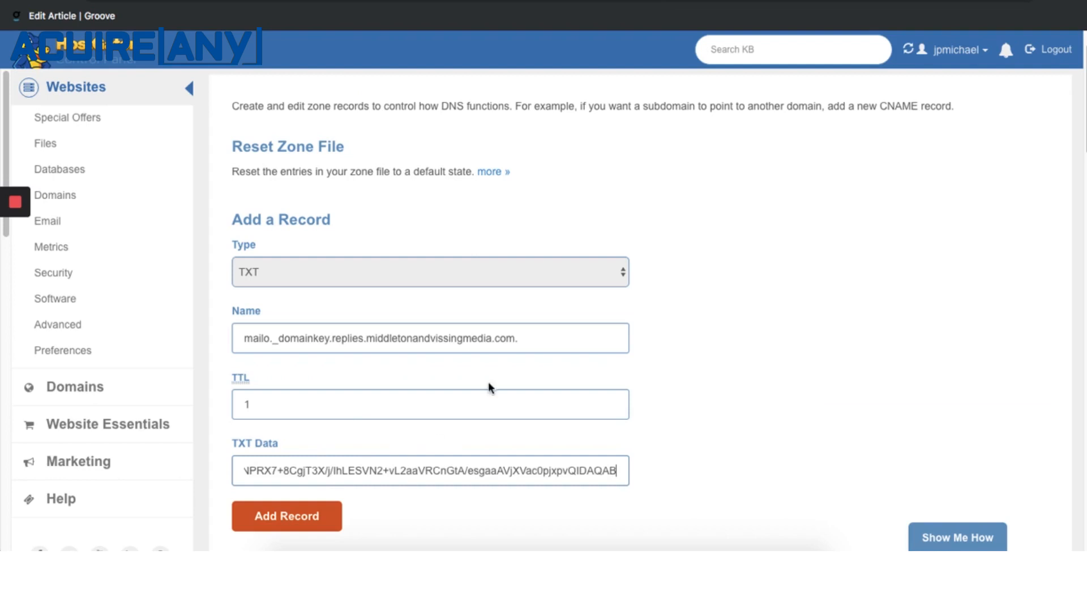
{"action": "left_click", "coordinate": [744, 329]}
{"action": "scroll", "coordinate": [747, 319], "scroll_direction": "down", "scroll_amount": 1}
{"action": "left_click", "coordinate": [321, 501]}
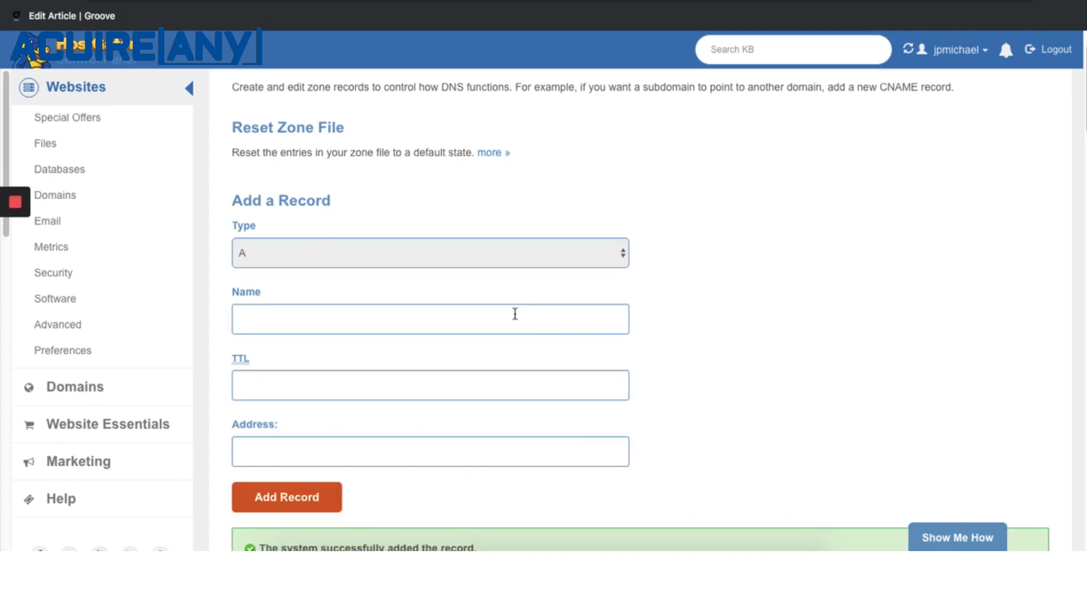
- Find the tracking DNS record in Mailgun and set the type of a new zone record to CNAME to match it
{"action": "left_click", "coordinate": [355, 3]}
{"action": "scroll", "coordinate": [300, 390], "scroll_direction": "down", "scroll_amount": 1}
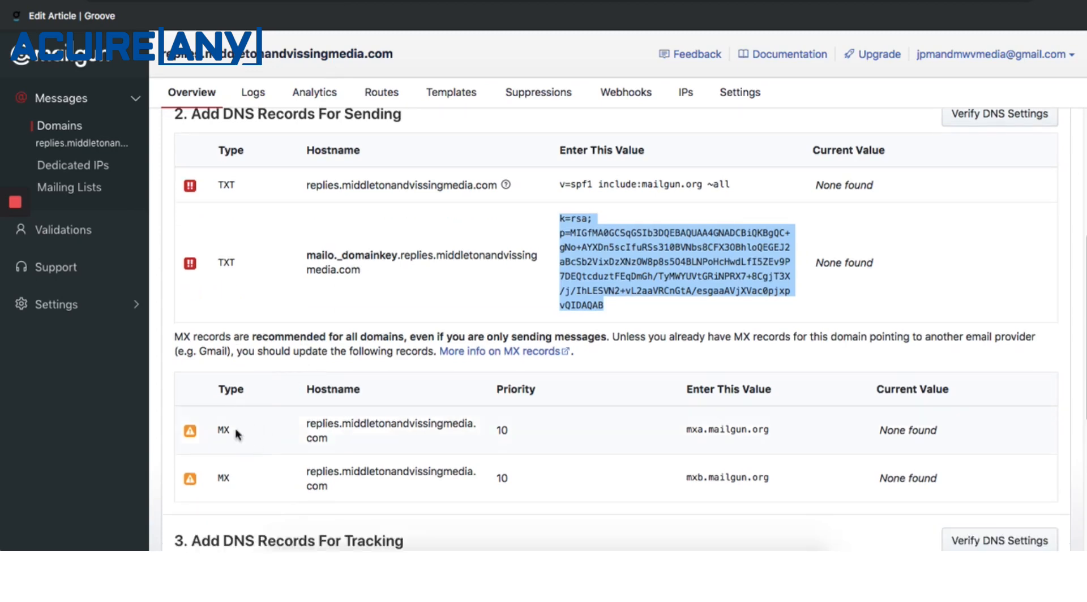
{"action": "scroll", "coordinate": [259, 424], "scroll_direction": "down", "scroll_amount": 5}
{"action": "left_click", "coordinate": [244, 477]}
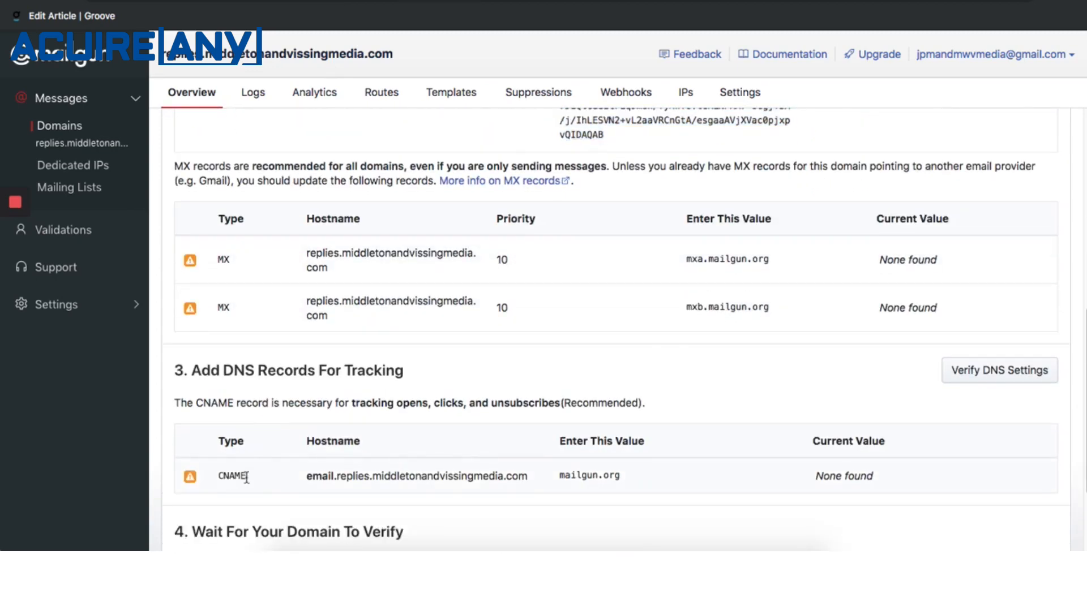
{"action": "left_click", "coordinate": [566, 1]}
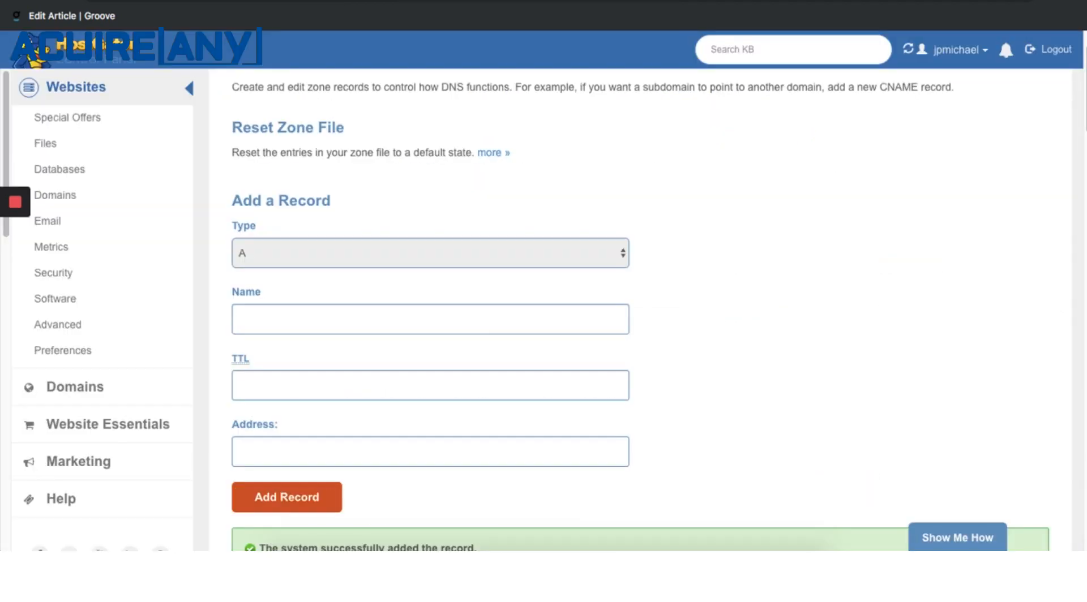
{"action": "left_click", "coordinate": [300, 252]}
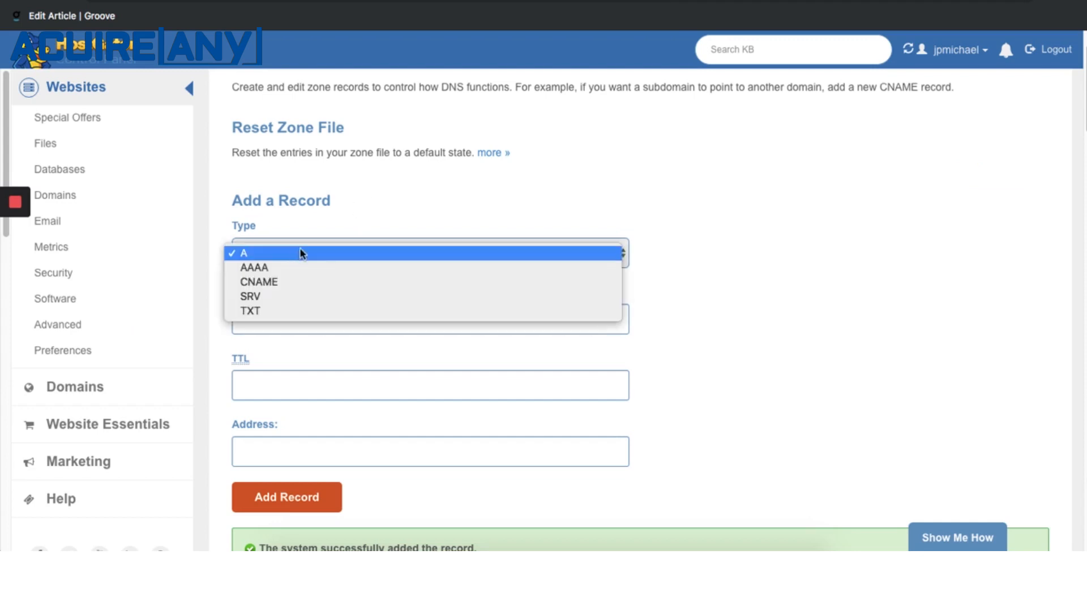
{"action": "left_click", "coordinate": [279, 283]}
{"action": "left_click", "coordinate": [303, 320]}
- Name the CNAME record "email.replies.middletonandvissingmedia.com." using Mailgun's tracking hostname, and set its TTL to 1
{"action": "left_click", "coordinate": [331, 2]}
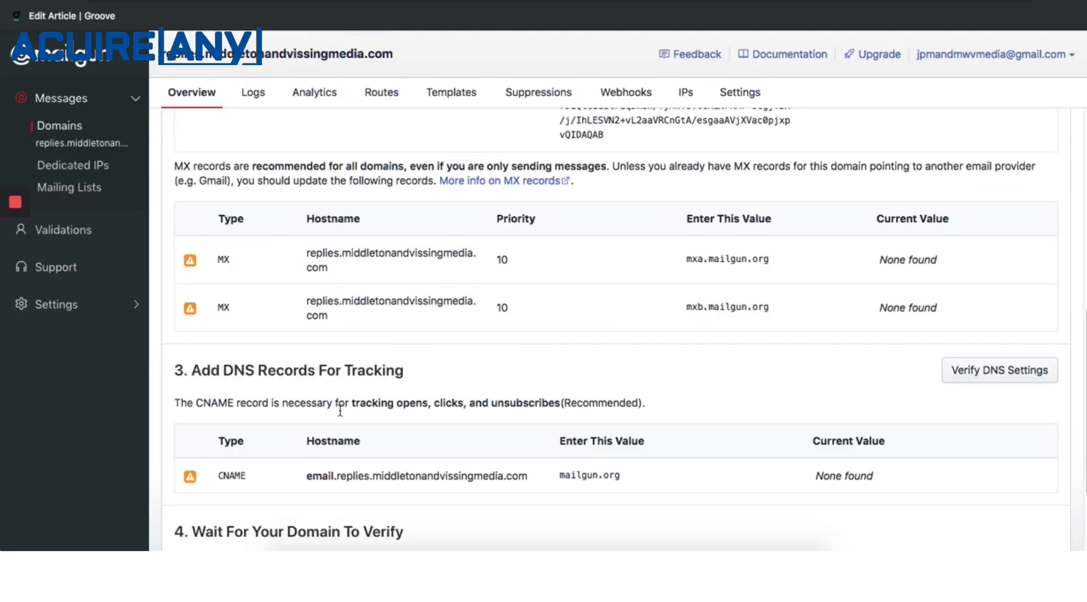
{"action": "left_click_drag", "start_coordinate": [306, 475], "coordinate": [526, 480]}
{"action": "key", "text": "super+c"}
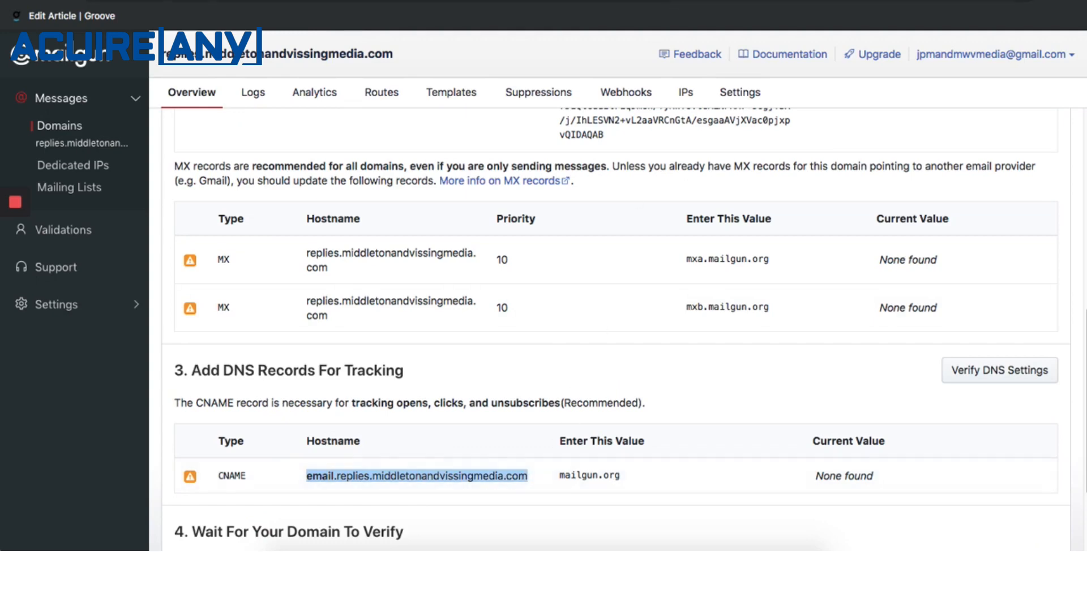
{"action": "left_click", "coordinate": [306, 1]}
{"action": "left_click", "coordinate": [318, 316]}
{"action": "key", "text": "super+v"}
{"action": "key", "text": "Tab"}
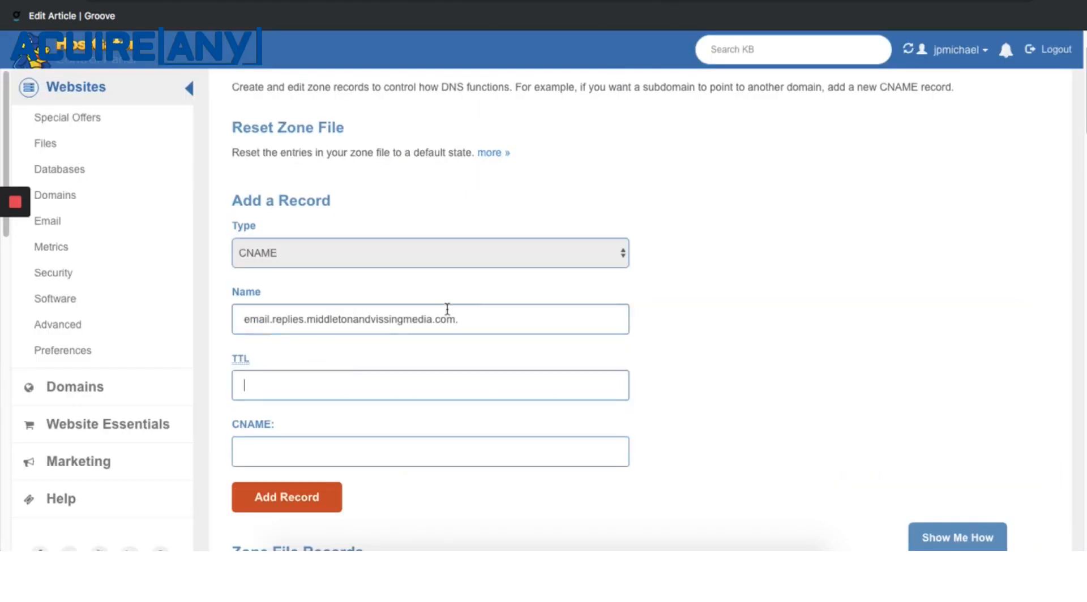
{"action": "type", "text": "1"}
{"action": "key", "text": "Tab"}
- Copy the value "mailgun.org" from Mailgun's tracking record into the CNAME target and add the record
{"action": "left_click", "coordinate": [347, 2]}
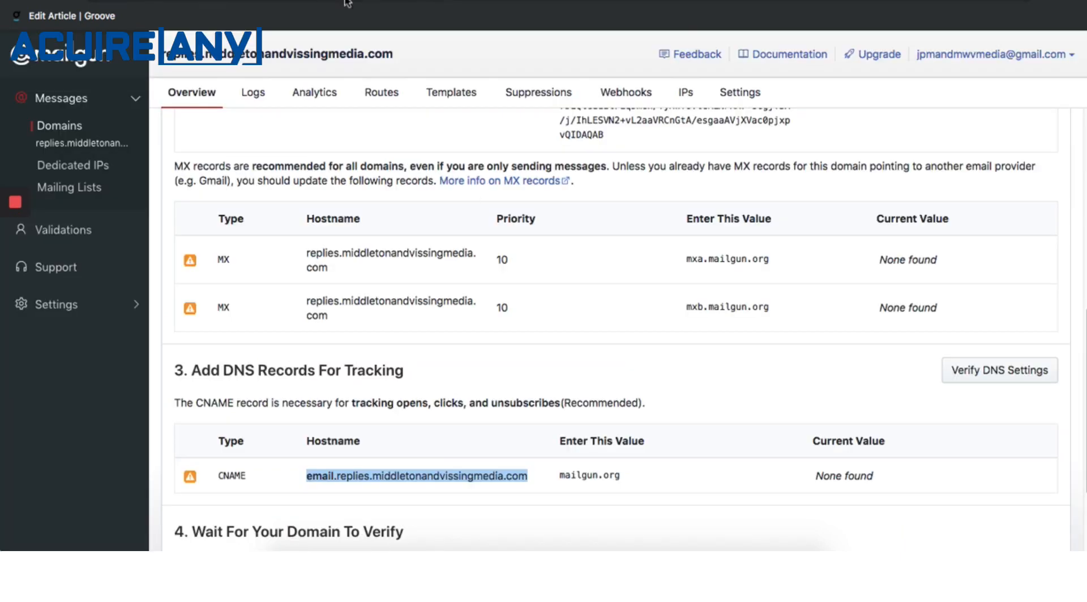
{"action": "left_click", "coordinate": [573, 471]}
{"action": "left_click_drag", "start_coordinate": [561, 475], "coordinate": [620, 474]}
{"action": "key", "text": "super+c"}
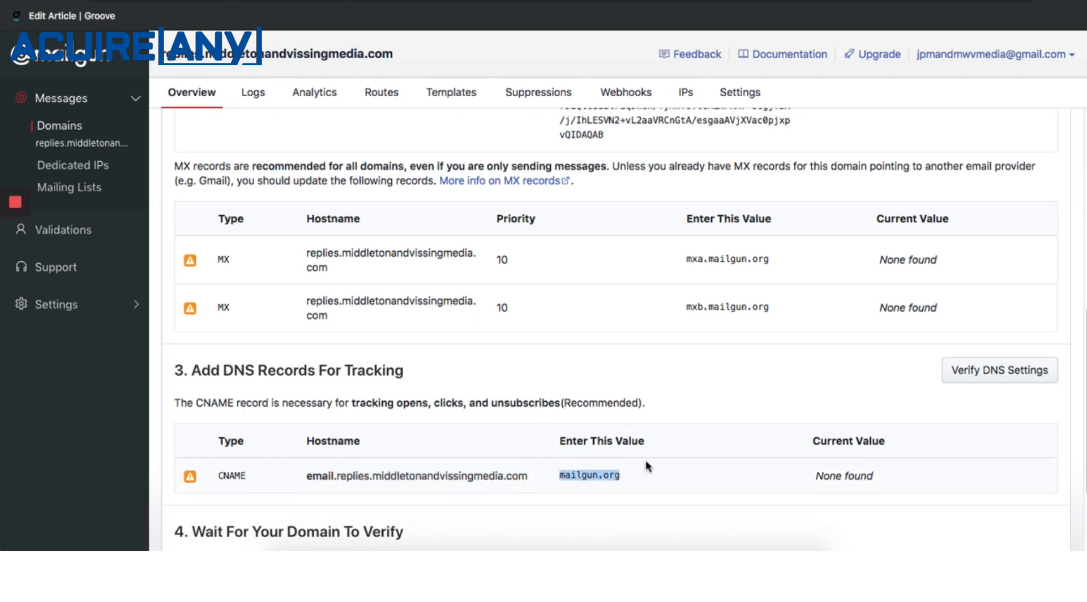
{"action": "left_click", "coordinate": [294, 1]}
{"action": "left_click", "coordinate": [270, 452]}
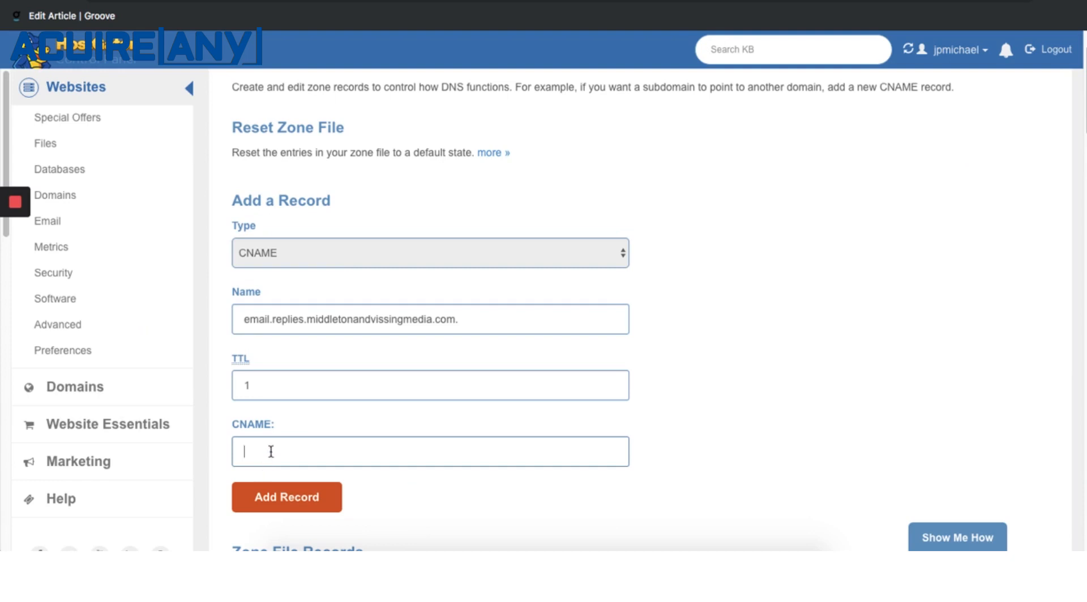
{"action": "key", "text": "super+v"}
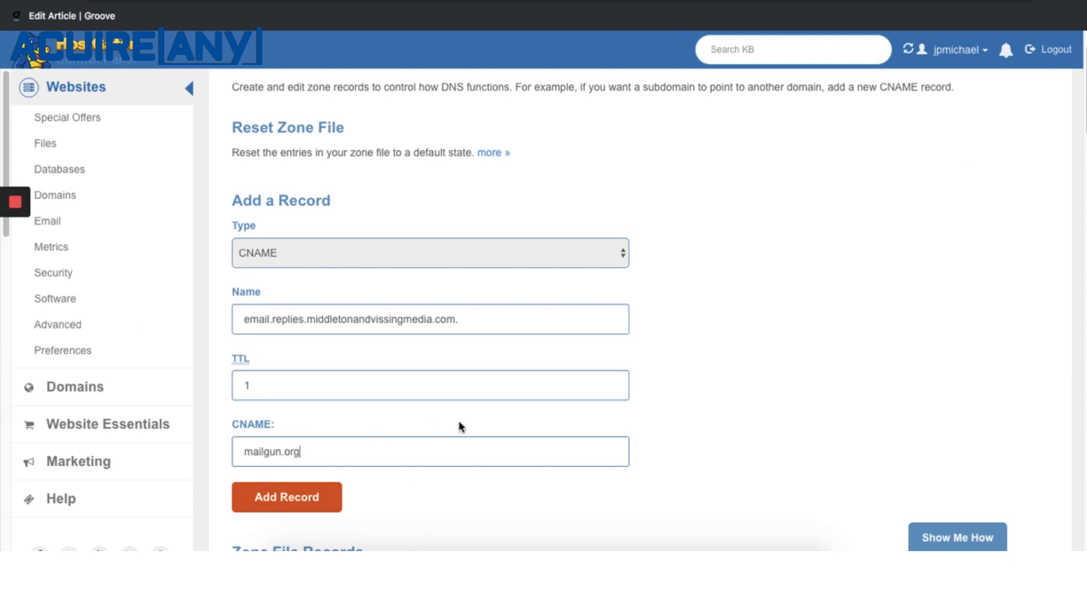
{"action": "left_click", "coordinate": [317, 497]}
- Return to the cPanel home page and open the MX Entry tool in the Email section
{"action": "scroll", "coordinate": [717, 338], "scroll_direction": "up", "scroll_amount": 2}
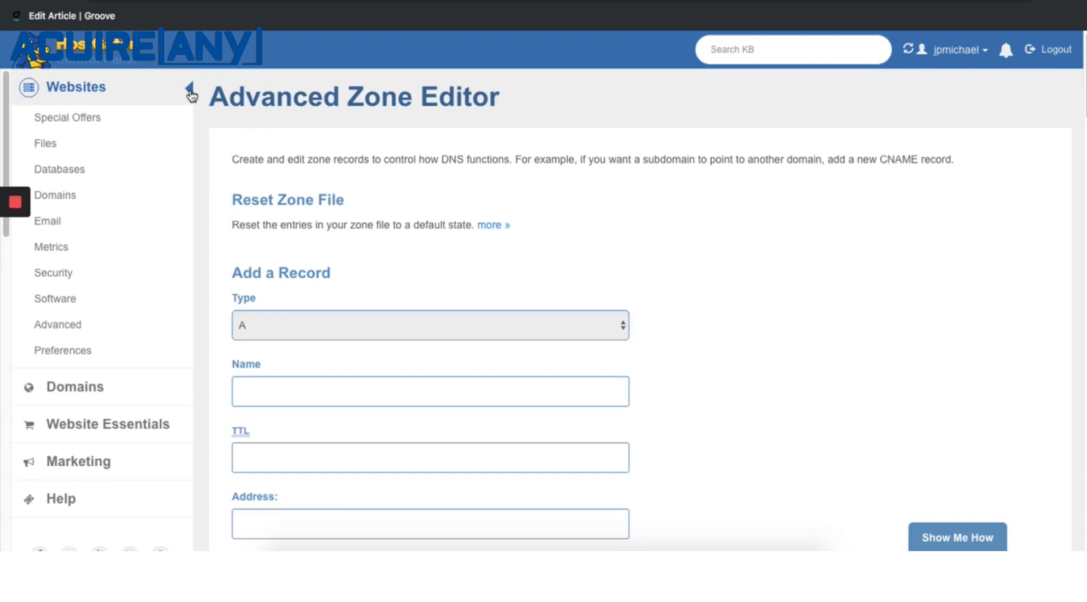
{"action": "left_click", "coordinate": [191, 95]}
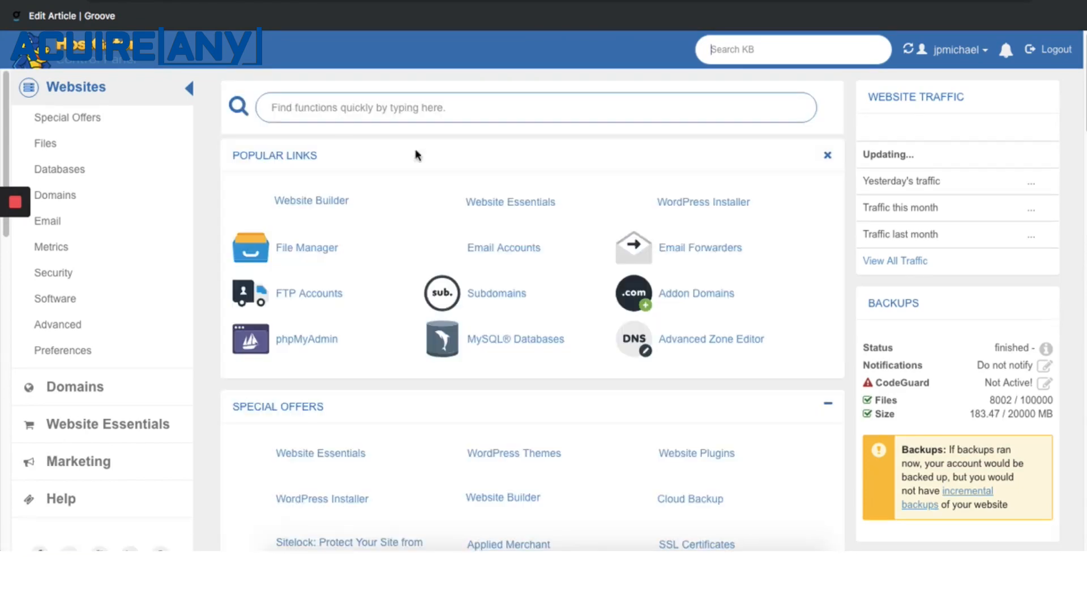
{"action": "scroll", "coordinate": [589, 159], "scroll_direction": "down", "scroll_amount": 2}
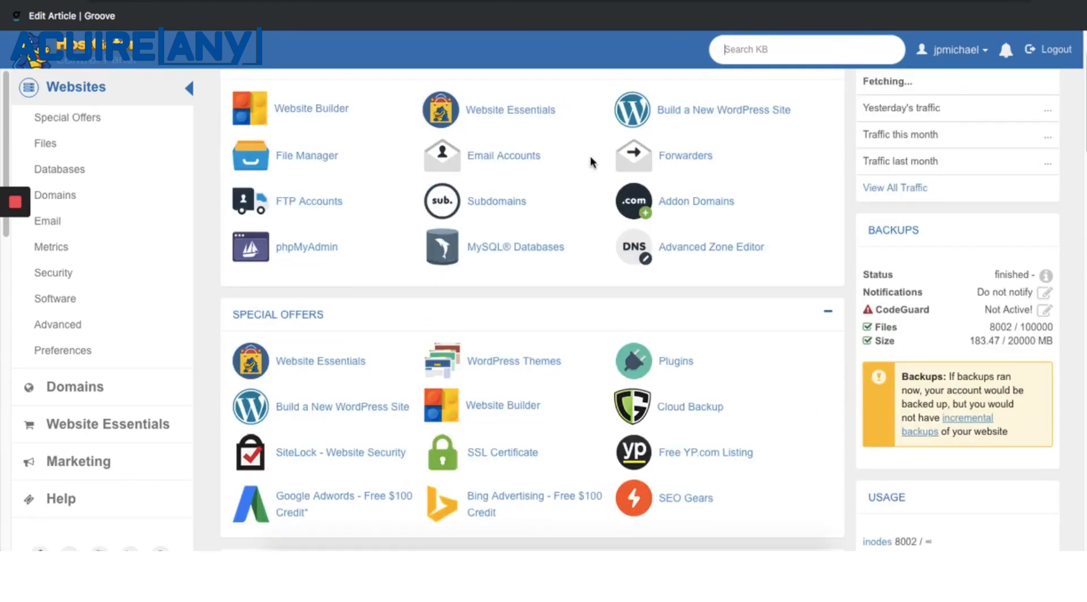
{"action": "scroll", "coordinate": [591, 161], "scroll_direction": "down", "scroll_amount": 10}
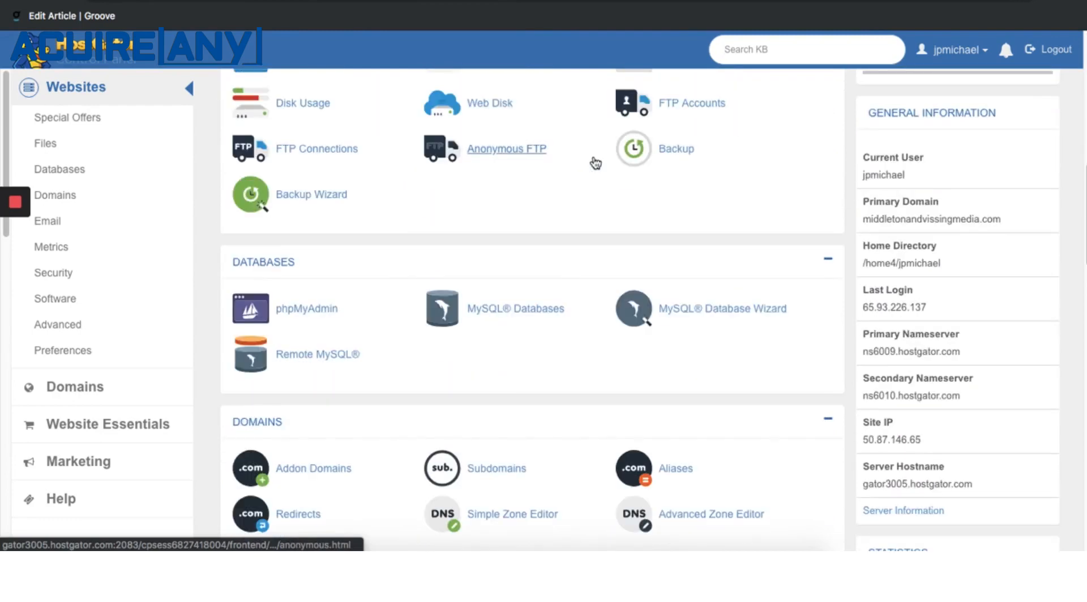
{"action": "scroll", "coordinate": [600, 169], "scroll_direction": "down", "scroll_amount": 4}
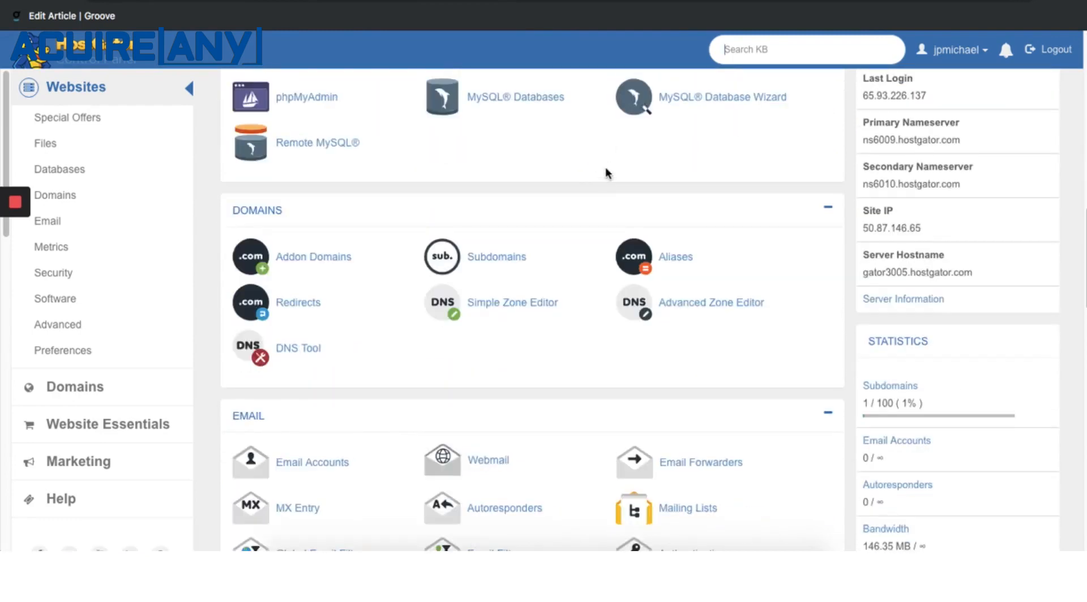
{"action": "scroll", "coordinate": [606, 173], "scroll_direction": "down", "scroll_amount": 2}
{"action": "scroll", "coordinate": [392, 318], "scroll_direction": "down", "scroll_amount": 1}
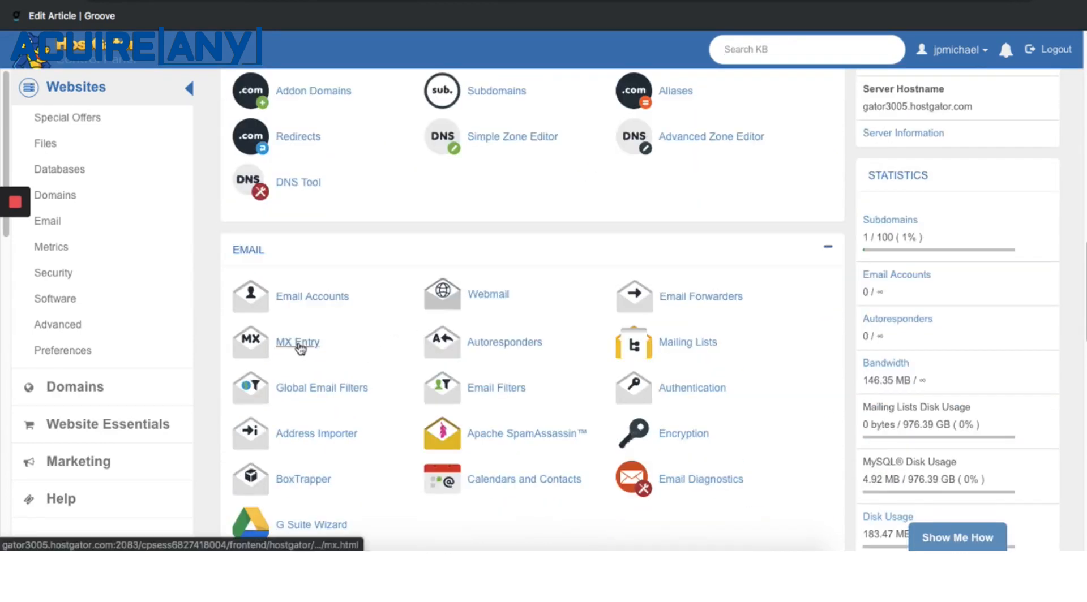
{"action": "left_click", "coordinate": [300, 346]}
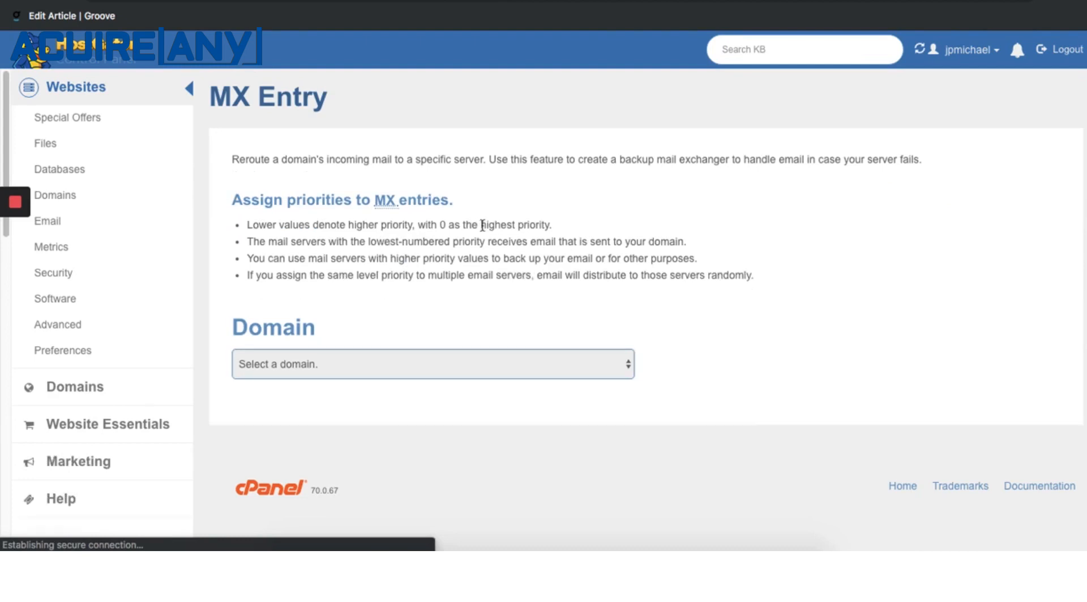
- Select replies.middletonandvissingmedia.com as the domain for the MX entries
{"action": "left_click", "coordinate": [287, 362]}
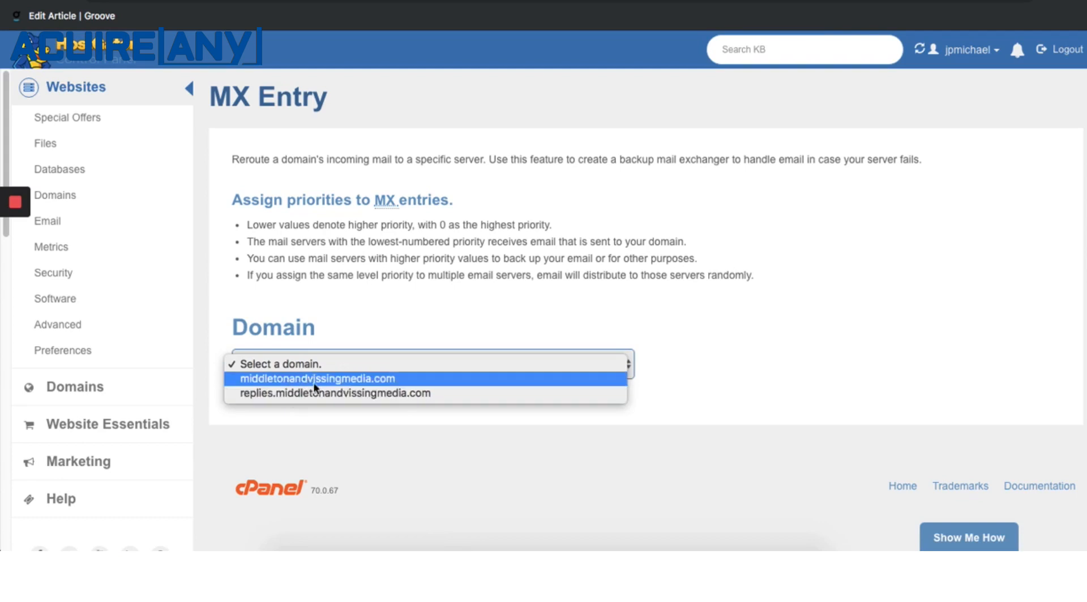
{"action": "key", "text": "Escape"}
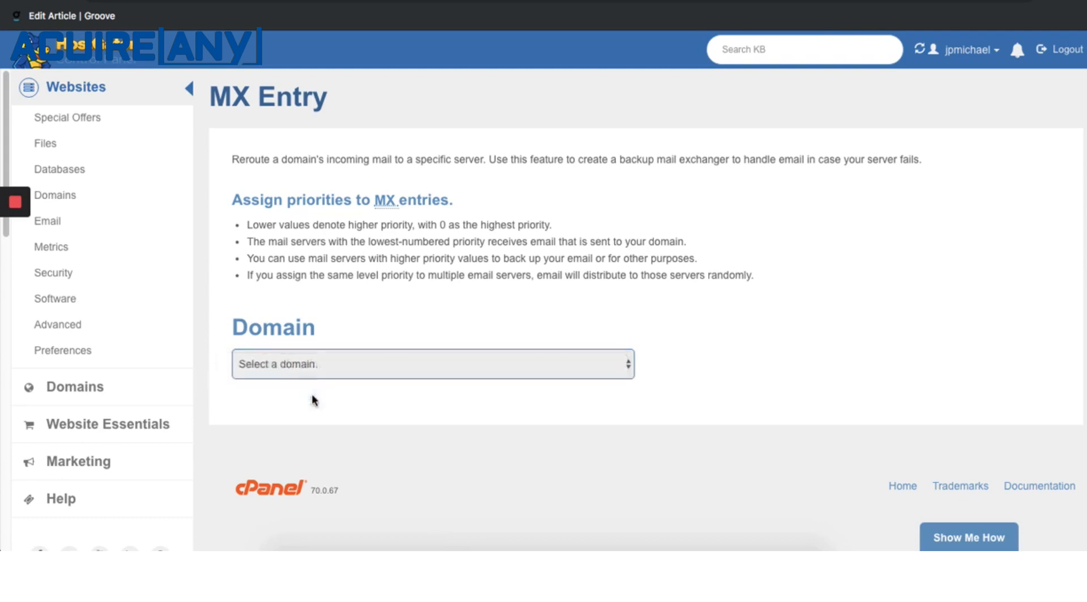
{"action": "scroll", "coordinate": [515, 280], "scroll_direction": "down", "scroll_amount": 3}
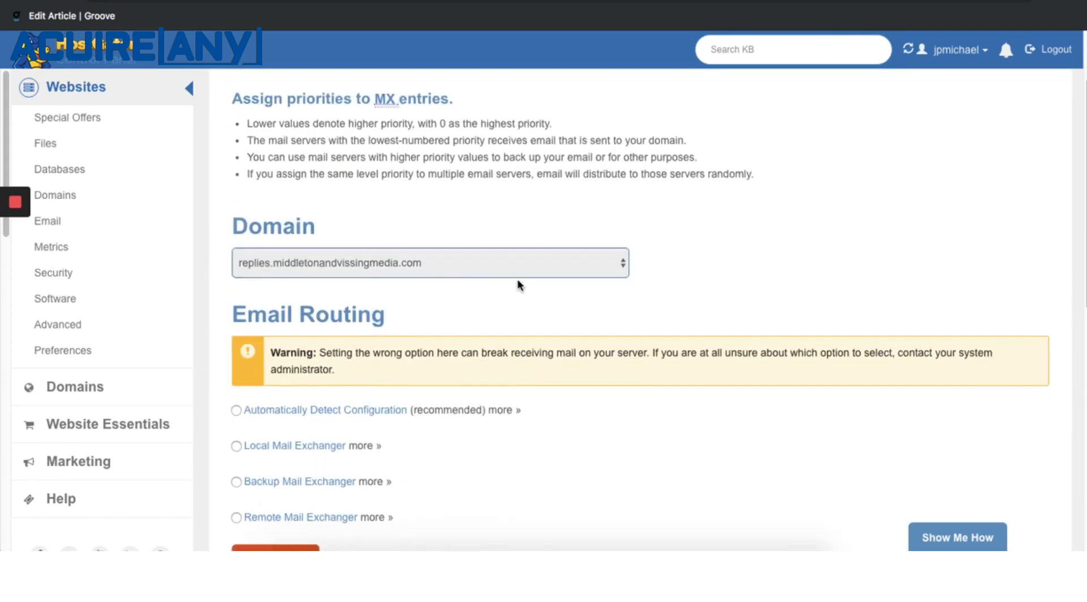
- Fill in a new MX record with priority 10 and the destination "mxa.mailgun.org" copied from Mailgun's first MX record
{"action": "scroll", "coordinate": [518, 278], "scroll_direction": "down", "scroll_amount": 5}
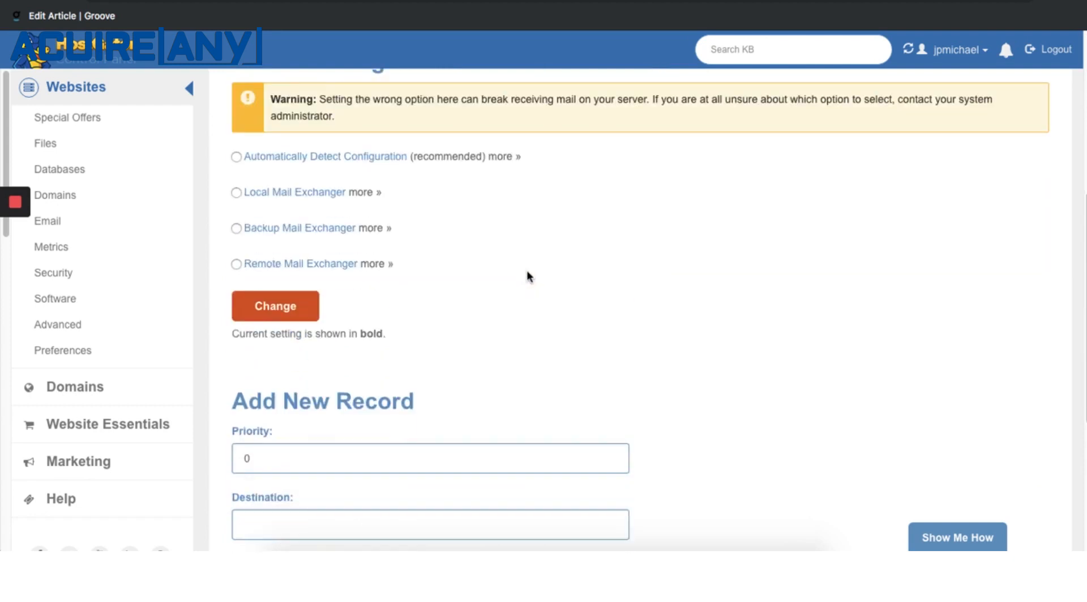
{"action": "scroll", "coordinate": [527, 275], "scroll_direction": "down", "scroll_amount": 2}
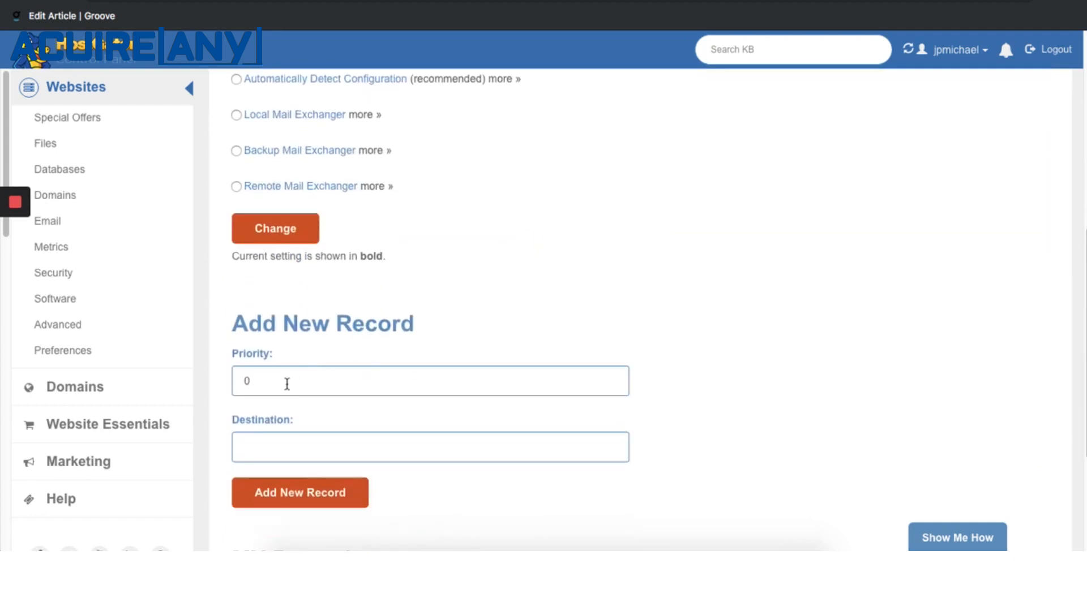
{"action": "left_click", "coordinate": [240, 381]}
{"action": "type", "text": "1"}
{"action": "left_click", "coordinate": [291, 440]}
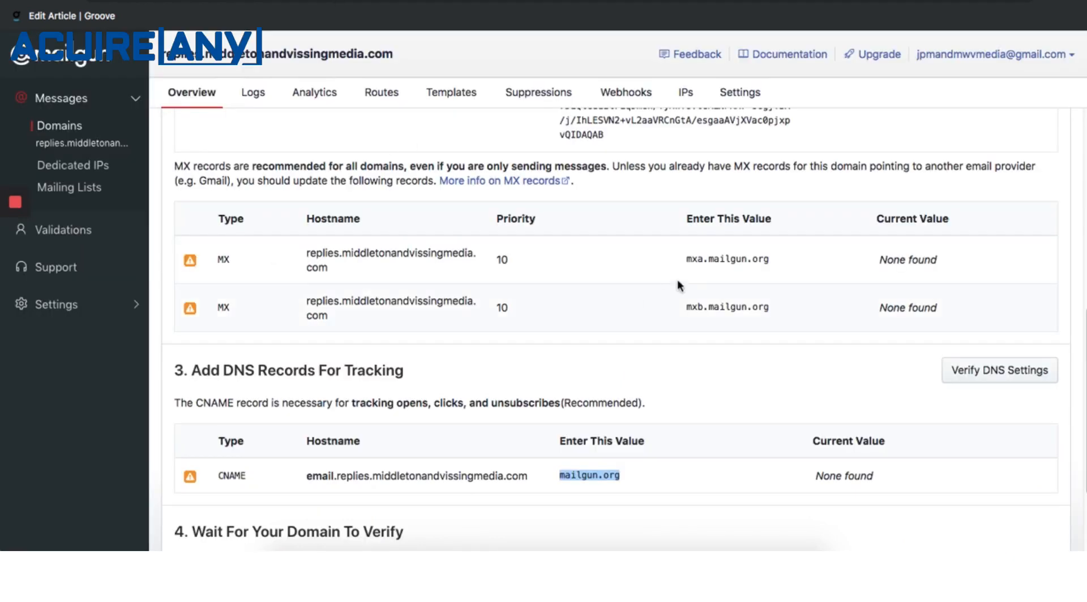
{"action": "left_click_drag", "start_coordinate": [686, 258], "coordinate": [767, 259]}
{"action": "key", "text": "ctrl+c"}
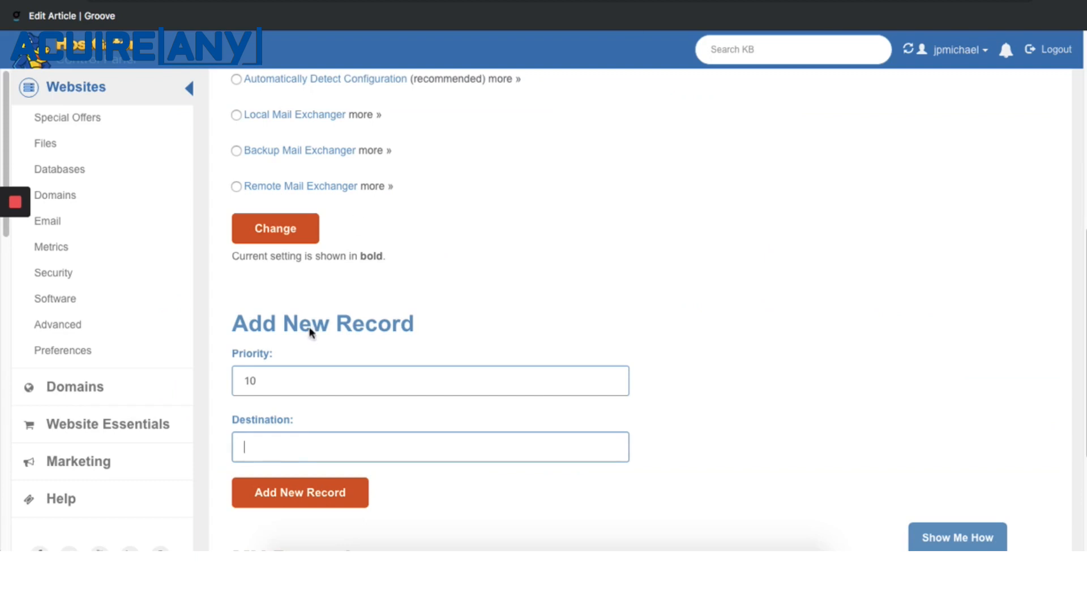
{"action": "left_click", "coordinate": [283, 444]}
{"action": "key", "text": "ctrl+v"}
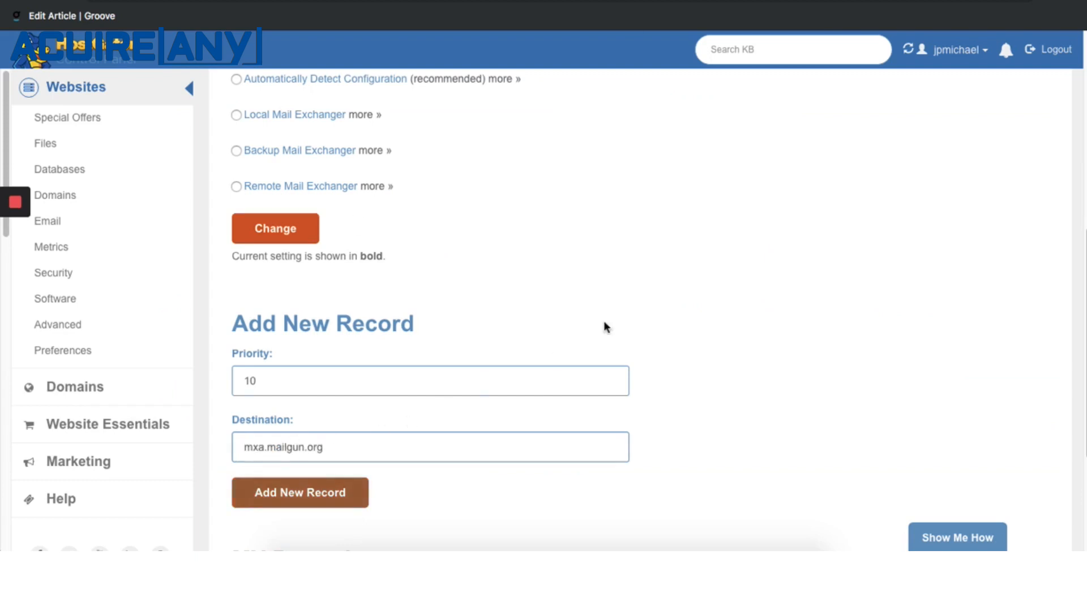
- Add the filled-in MX record for mxa.mailgun.org to the domain
{"action": "scroll", "coordinate": [589, 337], "scroll_direction": "down", "scroll_amount": 1}
{"action": "left_click", "coordinate": [315, 477]}
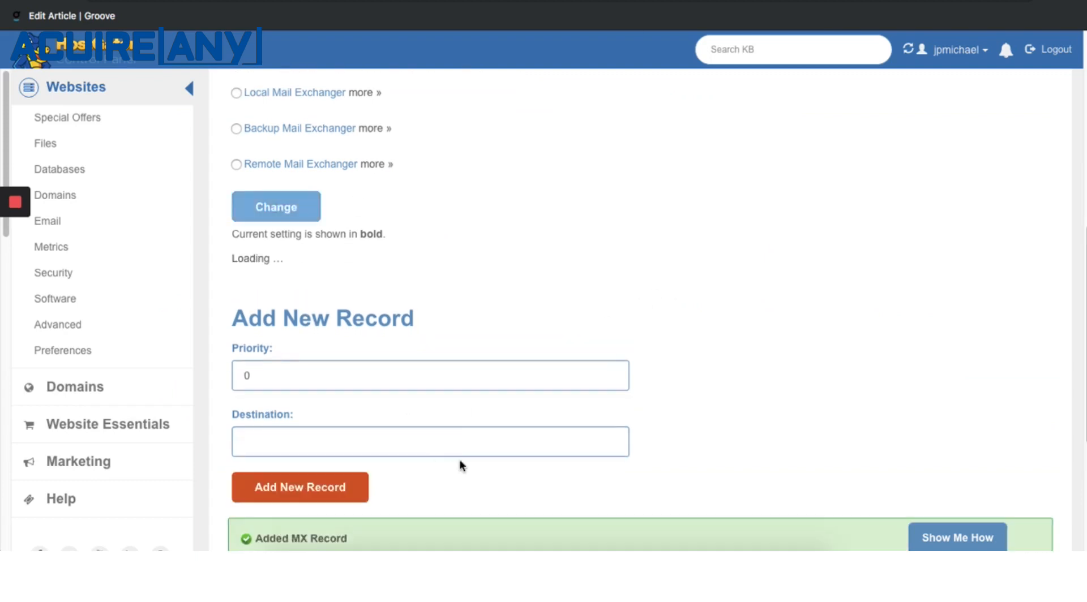
{"action": "scroll", "coordinate": [475, 447], "scroll_direction": "down", "scroll_amount": 1}
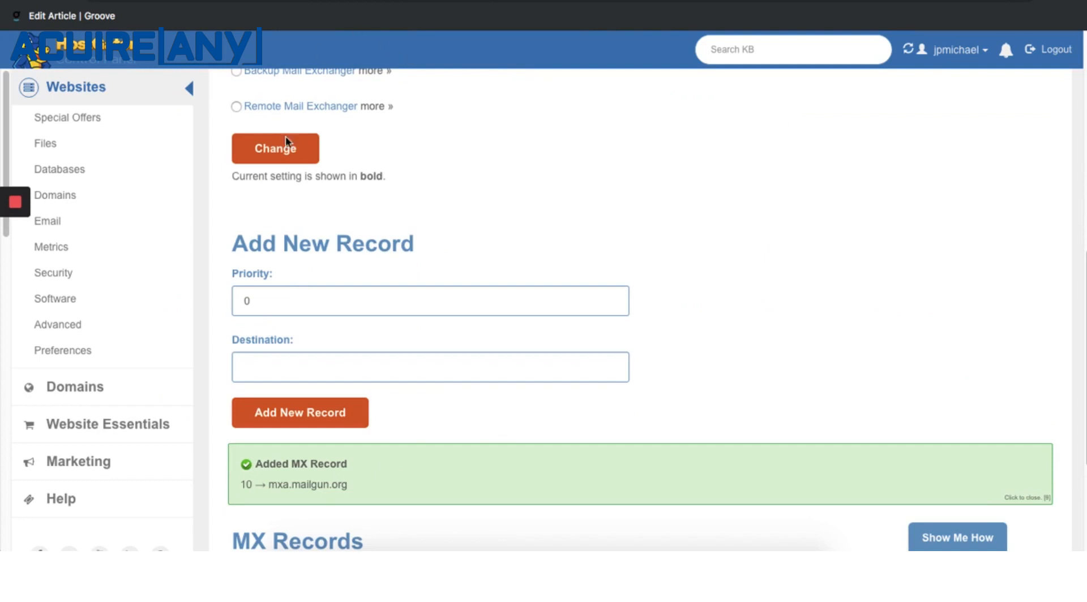
- Fill in another MX record with priority 10 and the destination "mxb.mailgun.org" copied from Mailgun's second MX record
{"action": "left_click", "coordinate": [246, 300]}
{"action": "type", "text": "1"}
{"action": "left_click", "coordinate": [279, 362]}
{"action": "left_click", "coordinate": [361, 2]}
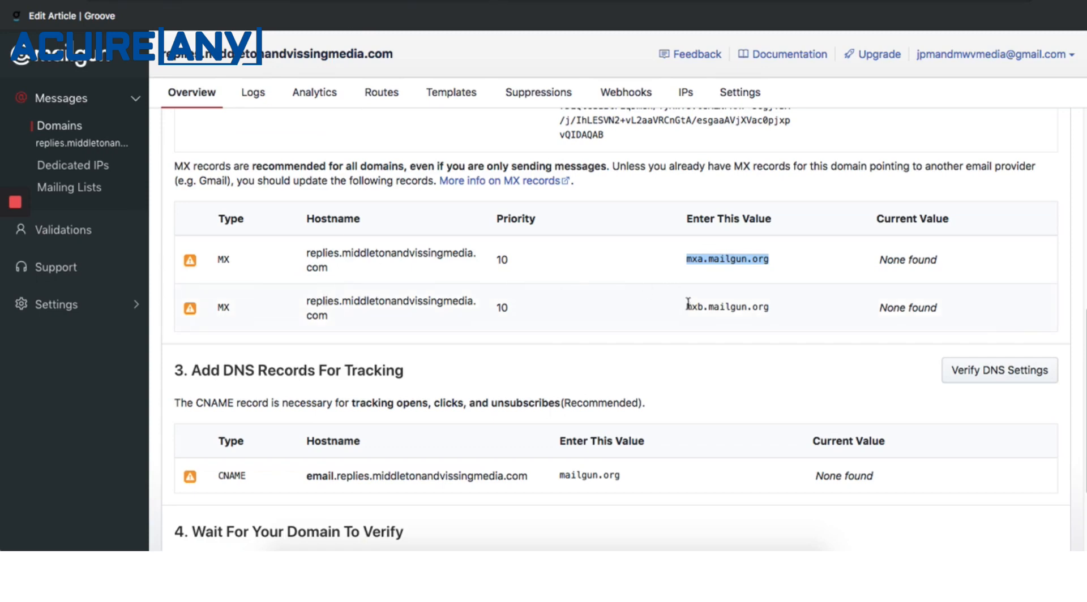
{"action": "left_click_drag", "start_coordinate": [687, 305], "coordinate": [767, 306]}
{"action": "key", "text": "super+c"}
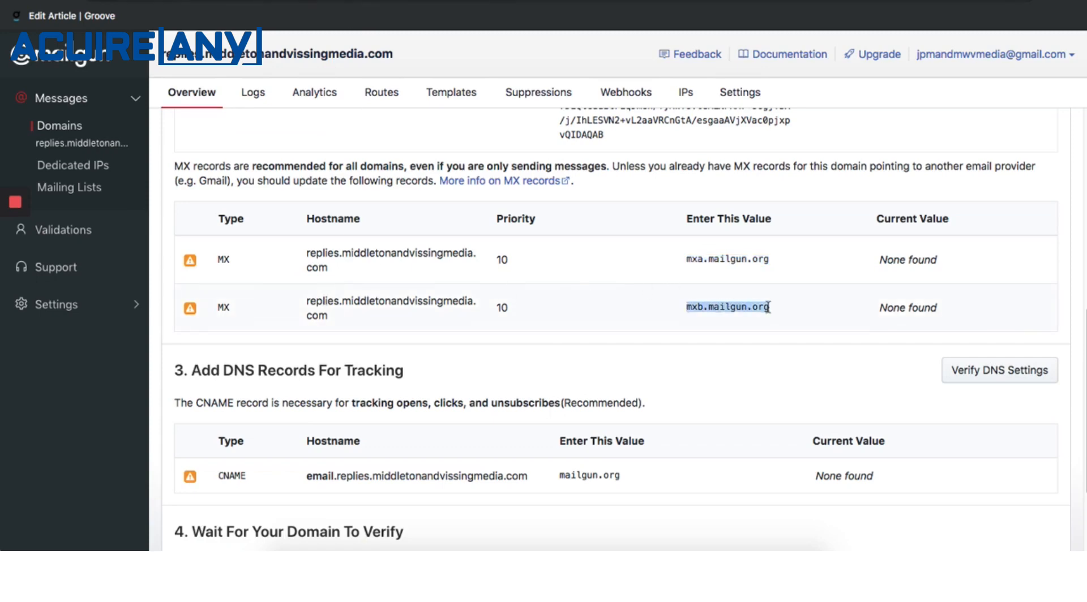
{"action": "left_click", "coordinate": [476, 2]}
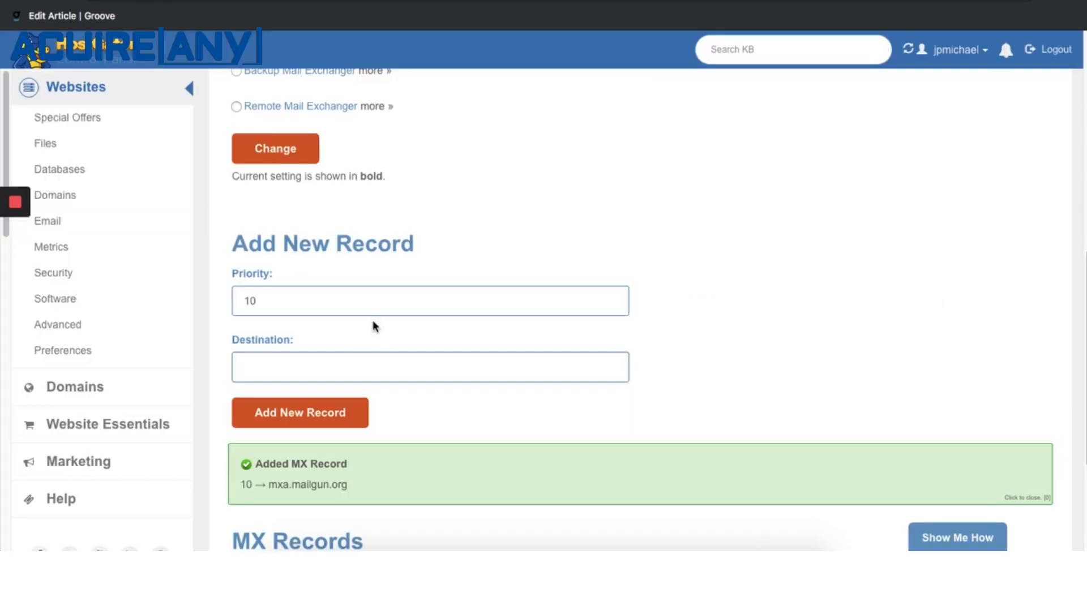
{"action": "left_click", "coordinate": [343, 358]}
{"action": "key", "text": "super+v"}
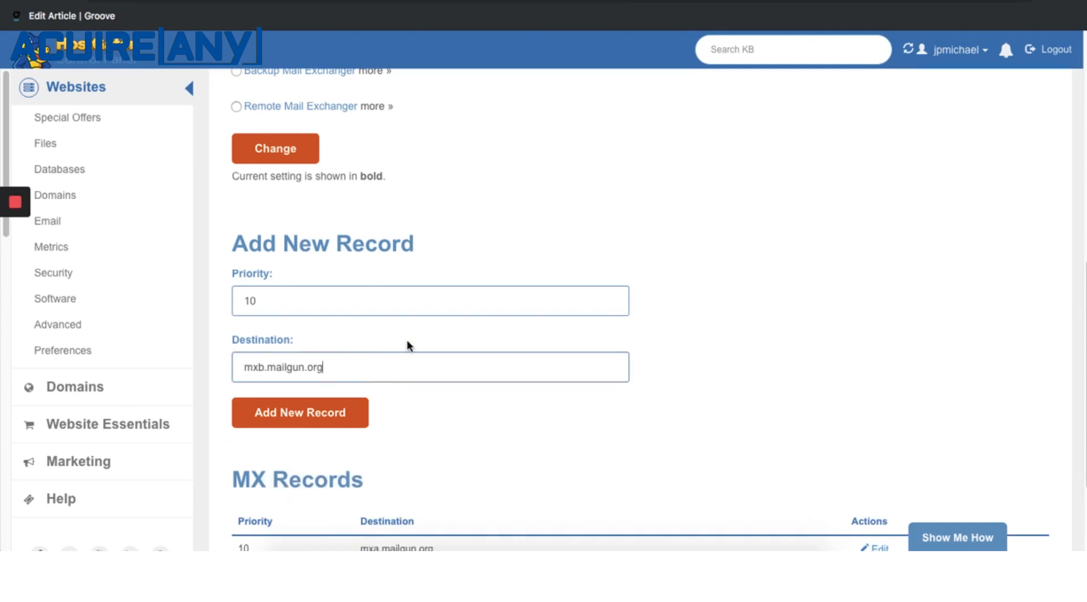
- Add the mxb.mailgun.org record and review the domain's MX records list
{"action": "left_click", "coordinate": [321, 412]}
{"action": "scroll", "coordinate": [541, 386], "scroll_direction": "down", "scroll_amount": 2}
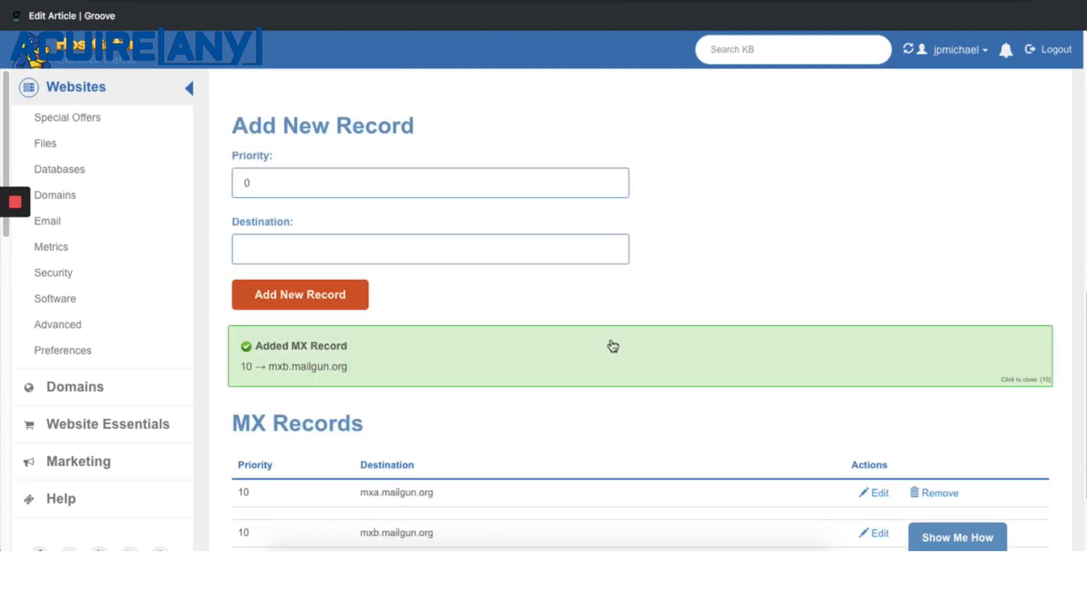
{"action": "scroll", "coordinate": [417, 400], "scroll_direction": "down", "scroll_amount": 2}
{"action": "scroll", "coordinate": [424, 407], "scroll_direction": "up", "scroll_amount": 10}
{"action": "scroll", "coordinate": [428, 414], "scroll_direction": "up", "scroll_amount": 4}
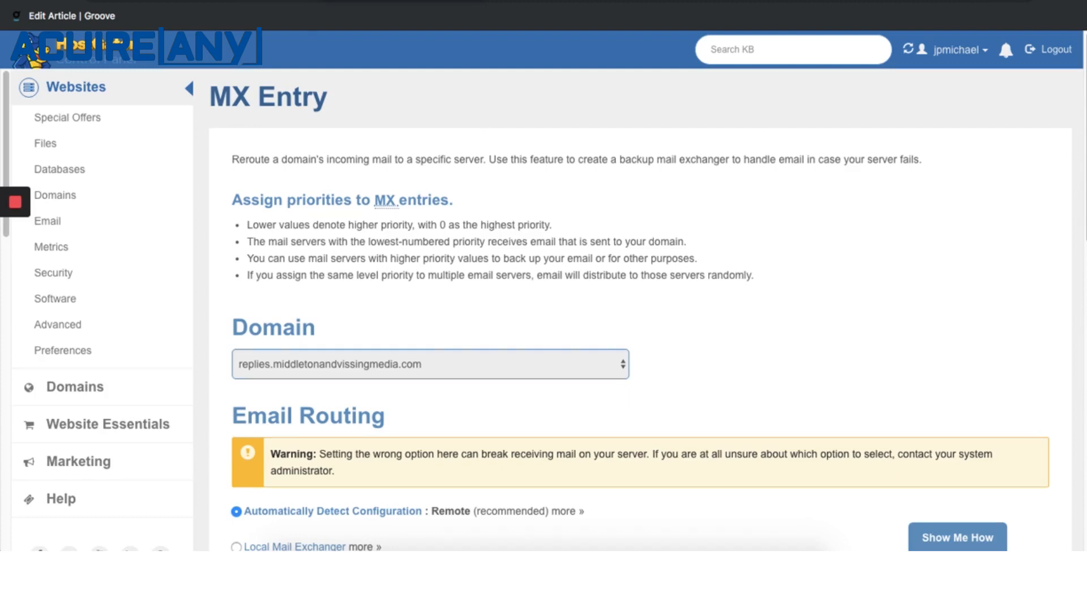
- Switch back to Mailgun and verify the DNS settings of replies.middletonandvissingmedia.com
{"action": "left_click", "coordinate": [396, 1]}
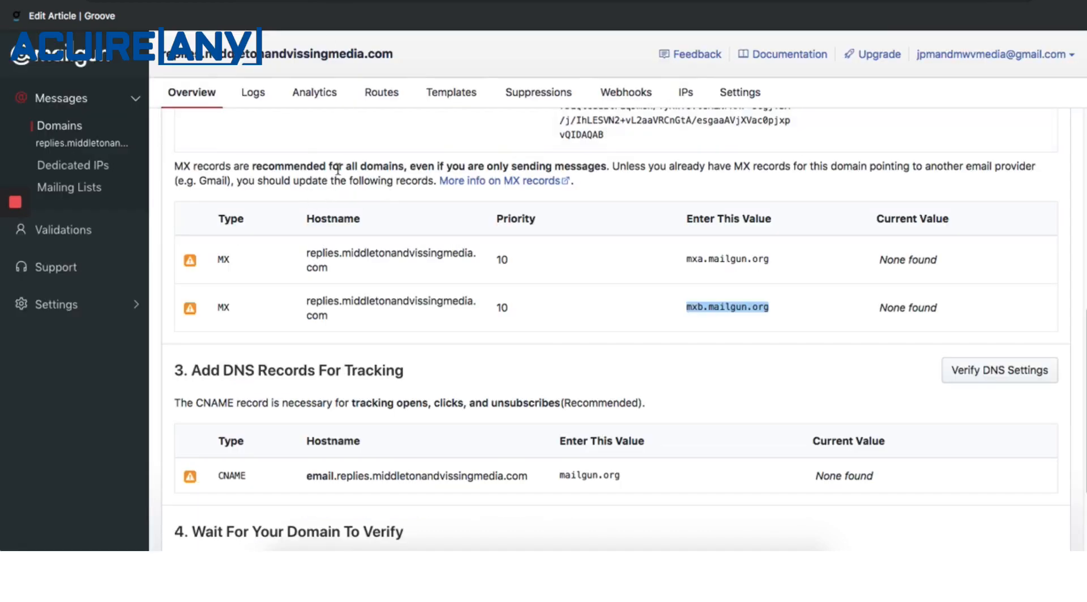
{"action": "scroll", "coordinate": [367, 174], "scroll_direction": "up", "scroll_amount": 1}
{"action": "scroll", "coordinate": [369, 175], "scroll_direction": "down", "scroll_amount": 5}
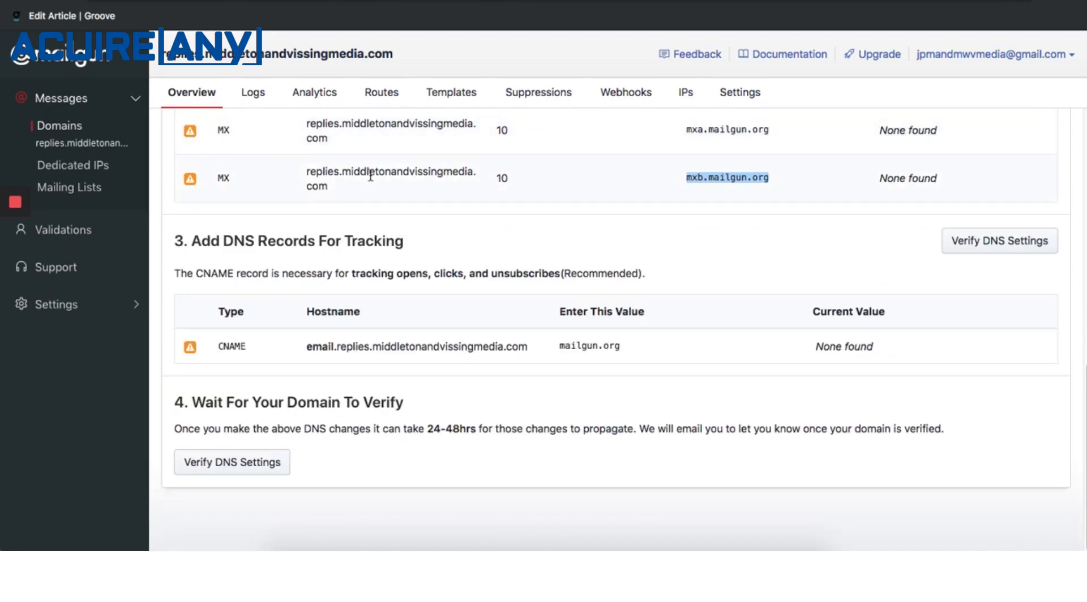
{"action": "left_click", "coordinate": [245, 469]}
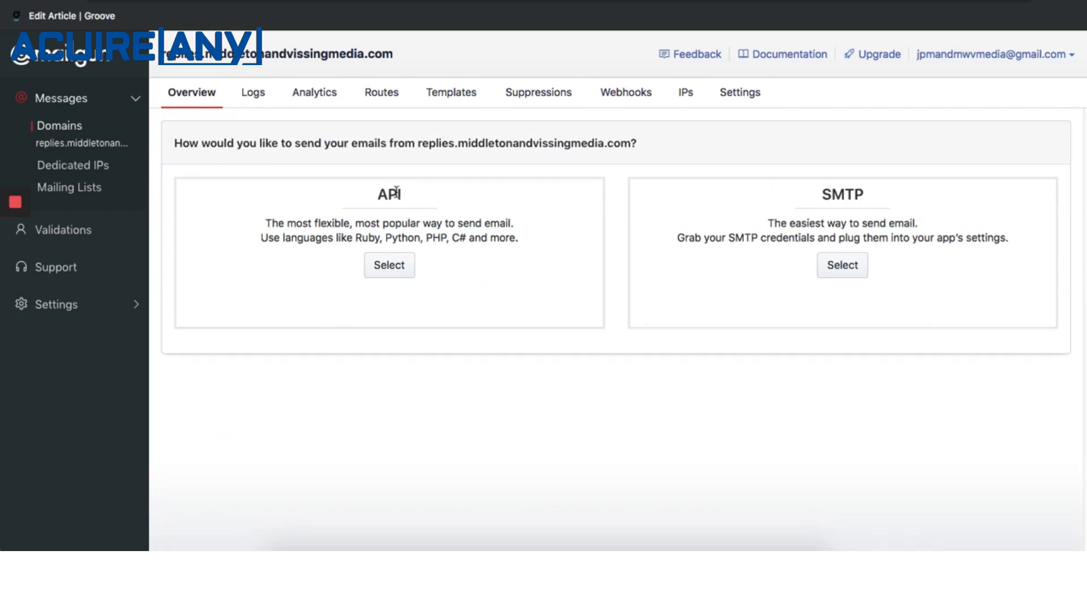
- Open the DNS records in the domain's settings and examine the verification status of the sending, receiving and tracking records
{"action": "left_click", "coordinate": [740, 99]}
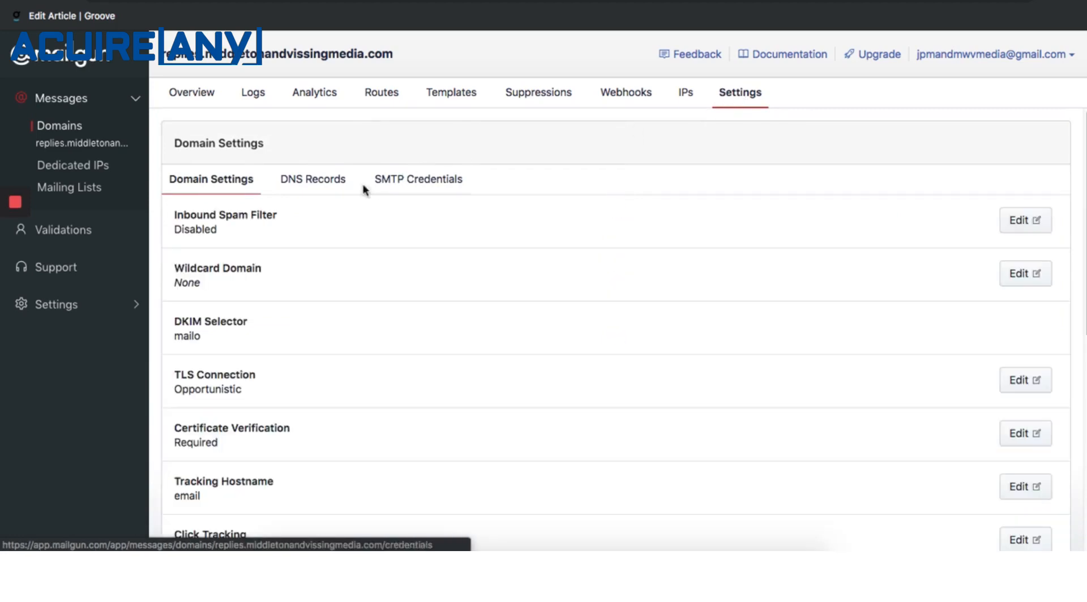
{"action": "left_click", "coordinate": [327, 182]}
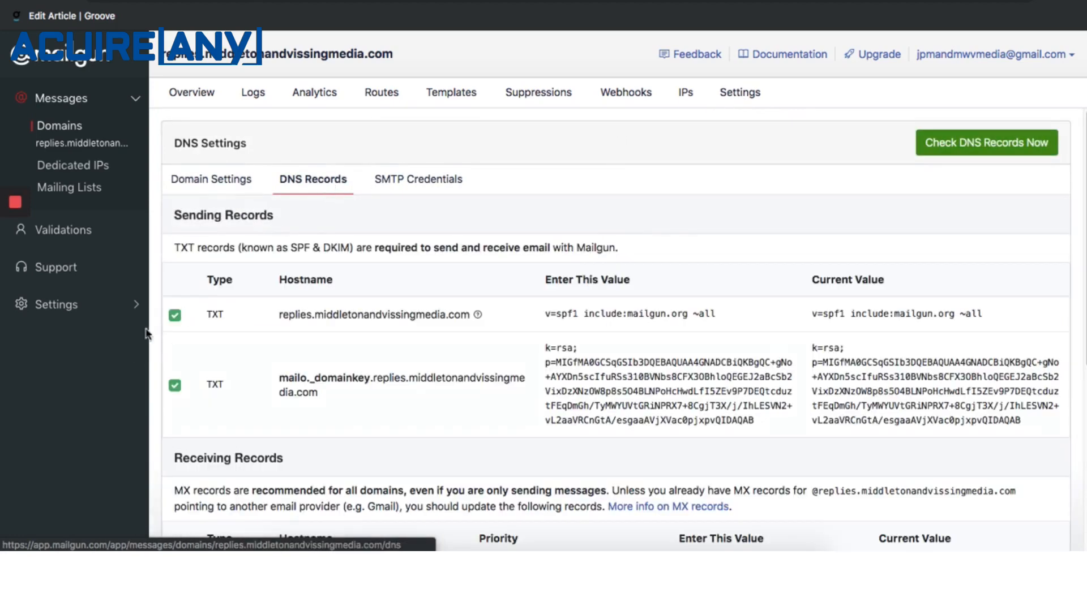
{"action": "scroll", "coordinate": [172, 298], "scroll_direction": "down", "scroll_amount": 5}
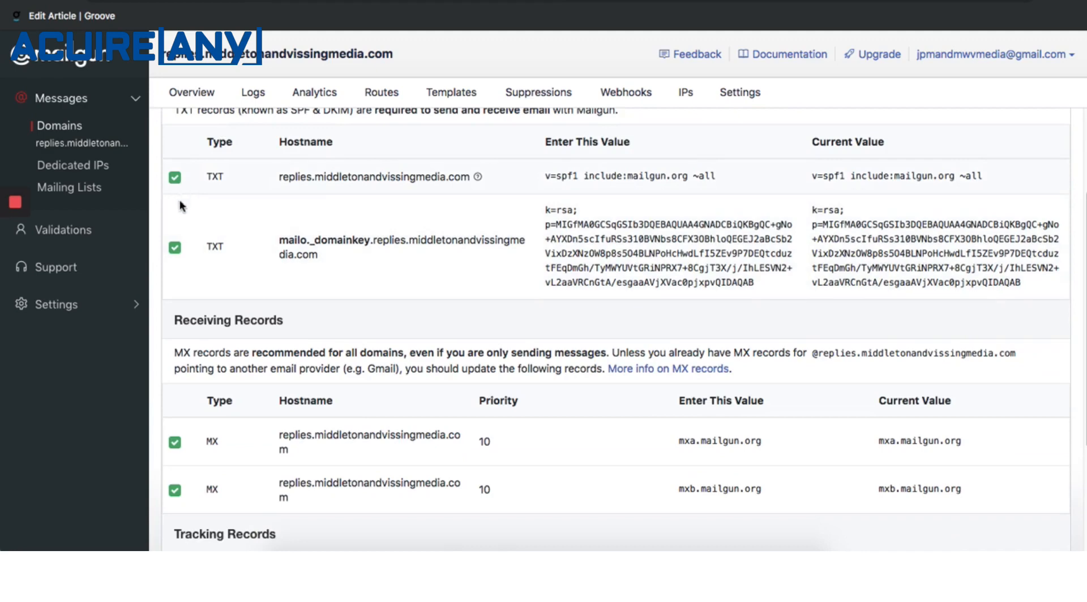
{"action": "scroll", "coordinate": [179, 258], "scroll_direction": "down", "scroll_amount": 4}
{"action": "scroll", "coordinate": [187, 294], "scroll_direction": "down", "scroll_amount": 1}
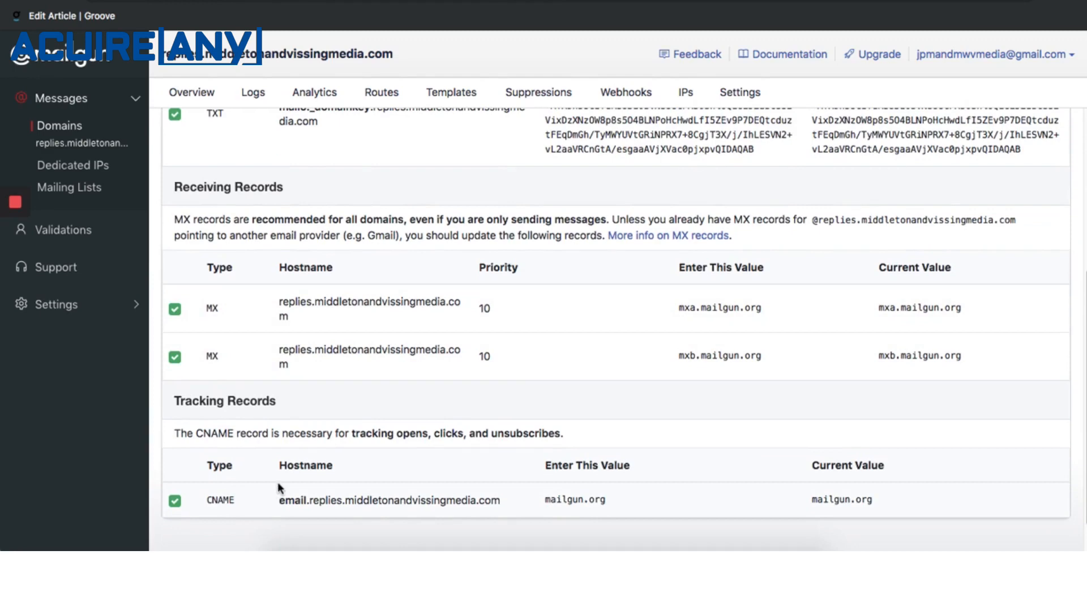
{"action": "scroll", "coordinate": [277, 482], "scroll_direction": "up", "scroll_amount": 10}
{"action": "scroll", "coordinate": [284, 346], "scroll_direction": "down", "scroll_amount": 11}
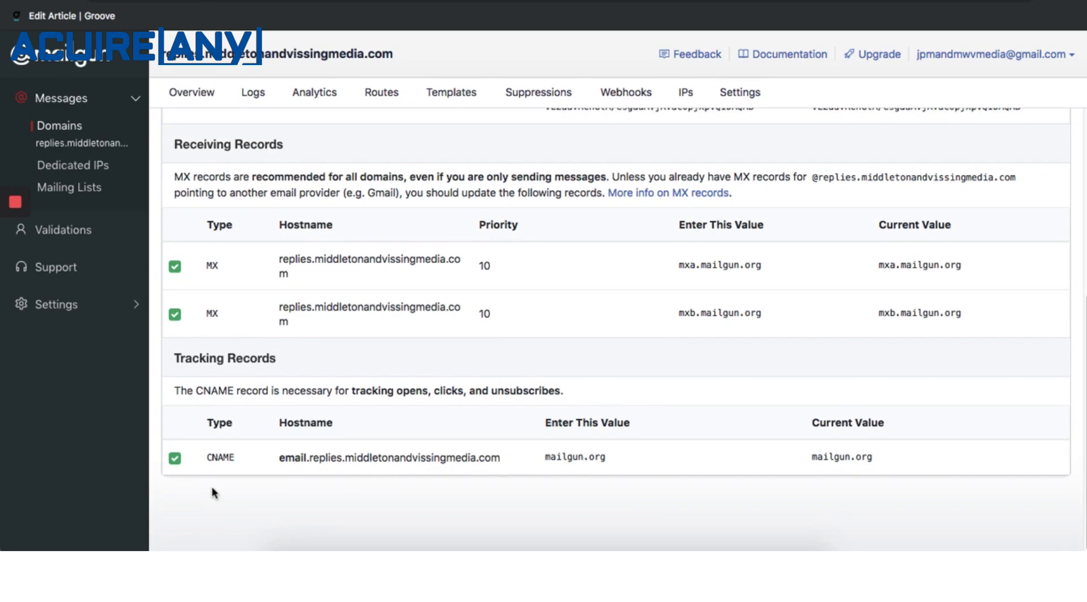
{"action": "scroll", "coordinate": [243, 441], "scroll_direction": "up", "scroll_amount": 5}
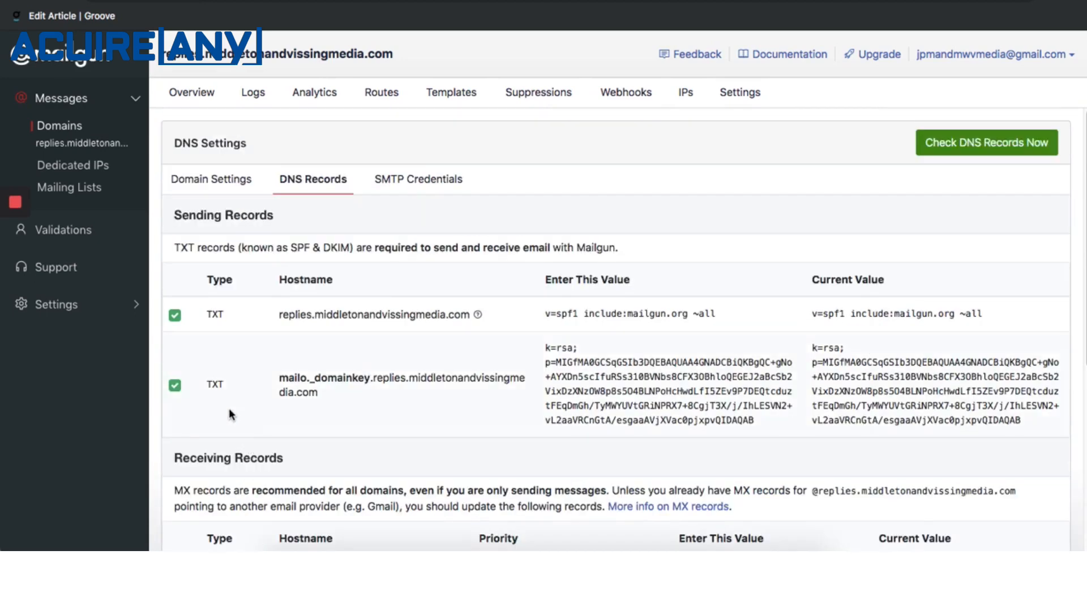
{"action": "scroll", "coordinate": [241, 389], "scroll_direction": "down", "scroll_amount": 5}
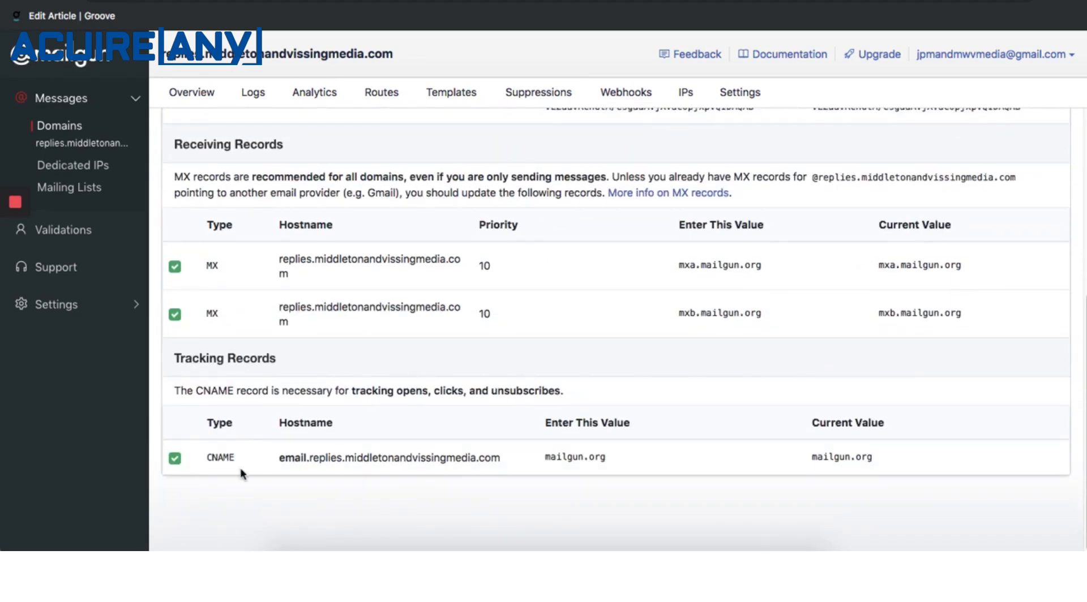
{"action": "scroll", "coordinate": [252, 466], "scroll_direction": "up", "scroll_amount": 5}
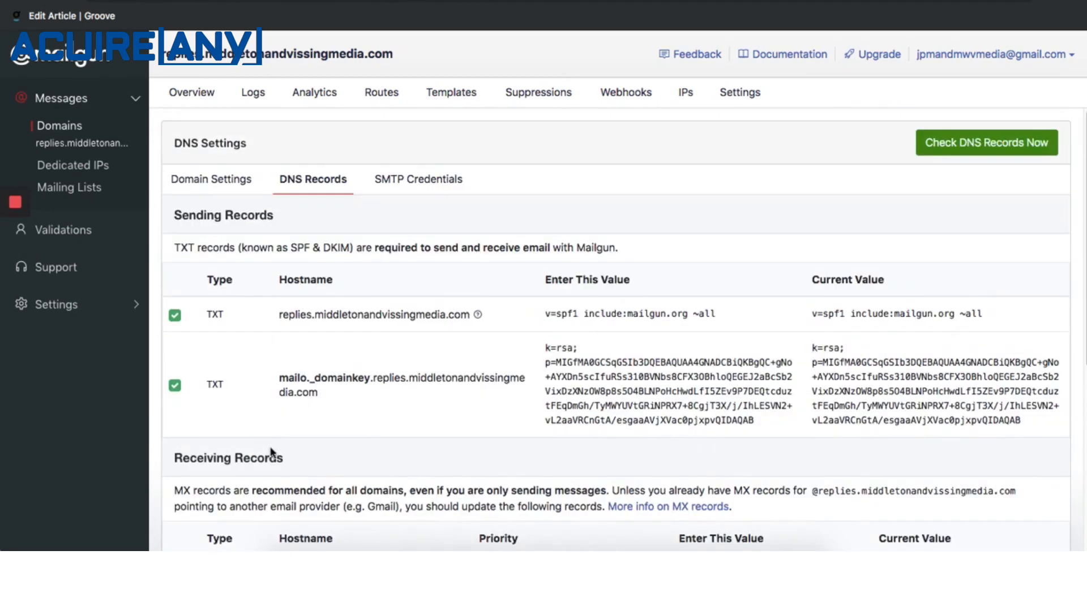